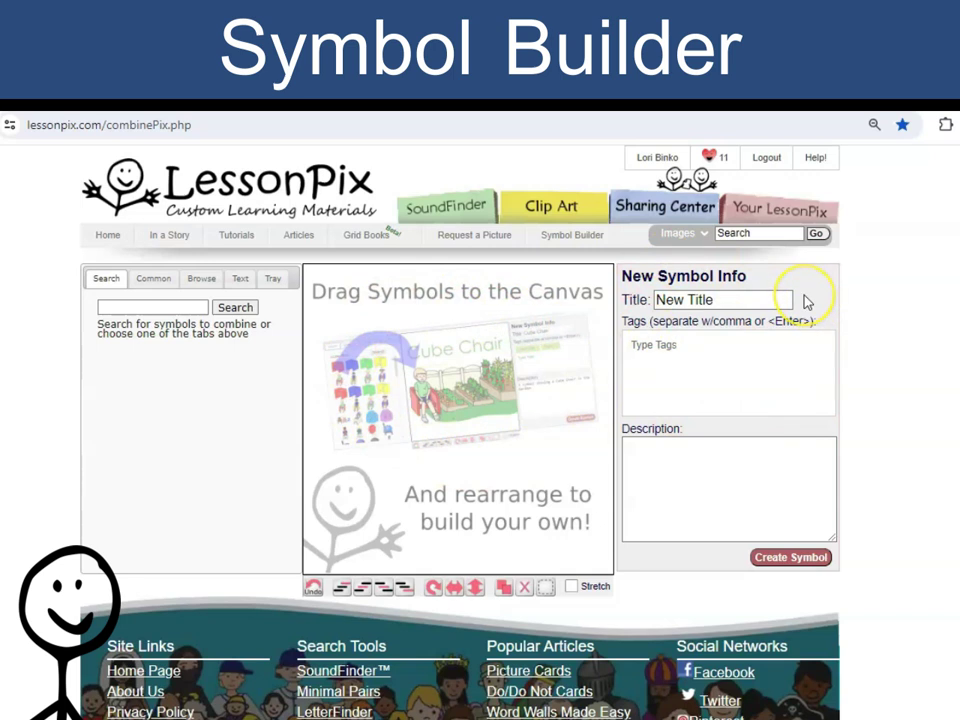
Preview the Common shapes, the Cooking category under Browse, the Text options and the saved-photo Tray
left_click(95, 281)
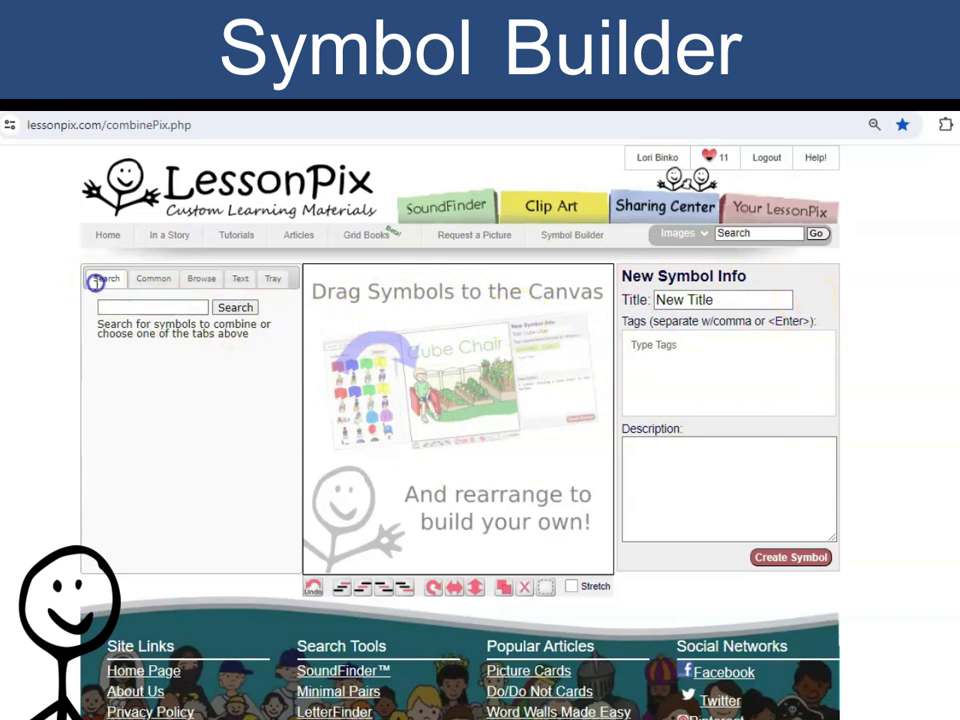
left_click(148, 283)
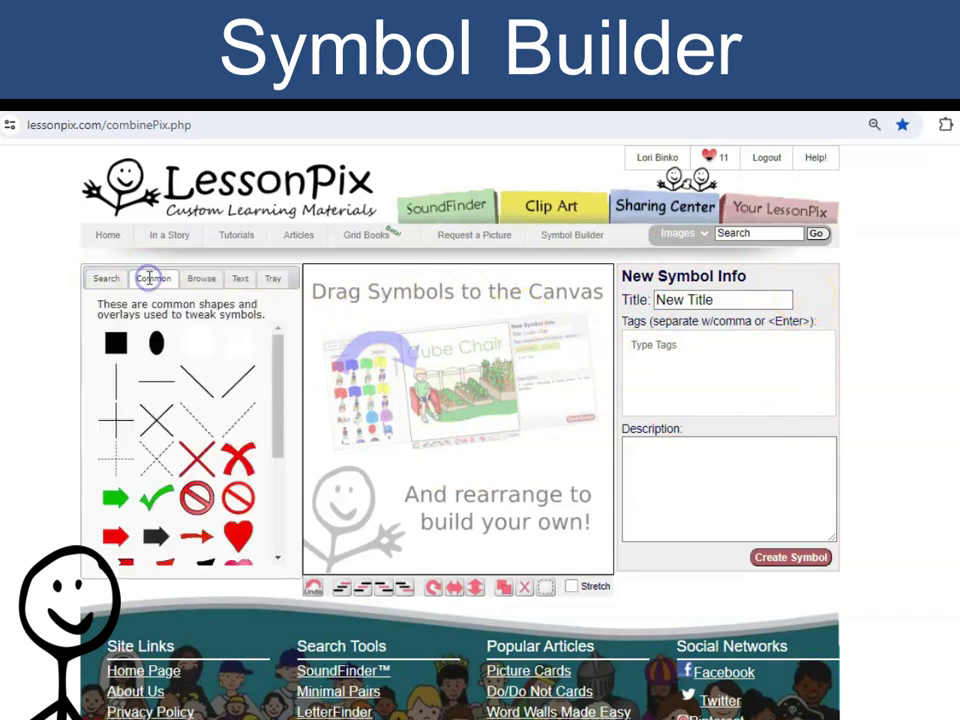
left_click(201, 281)
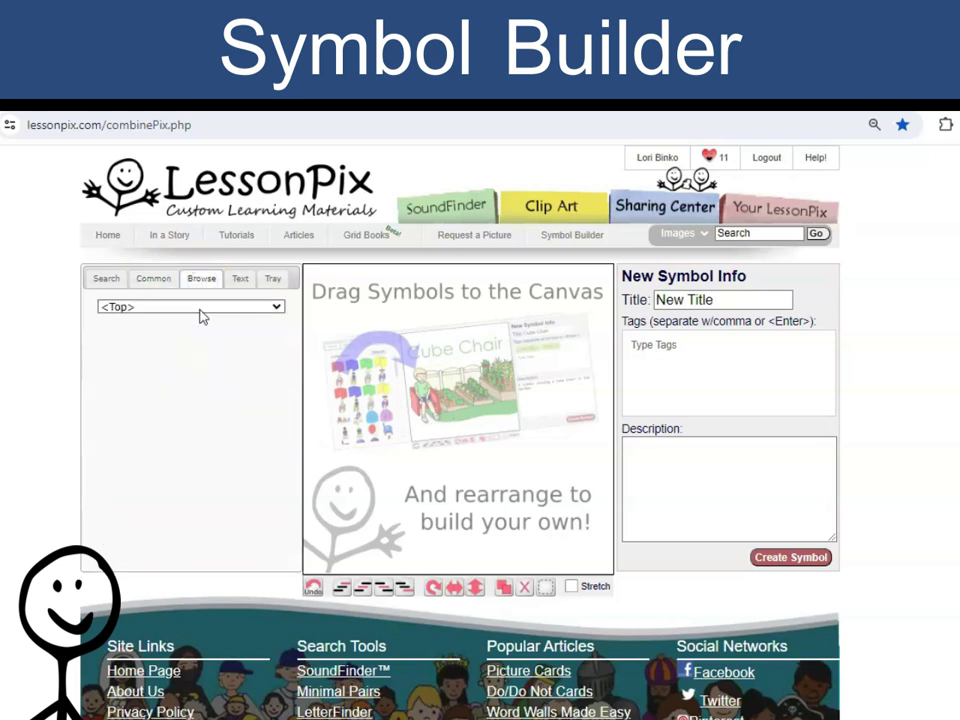
left_click(200, 307)
left_click(180, 363)
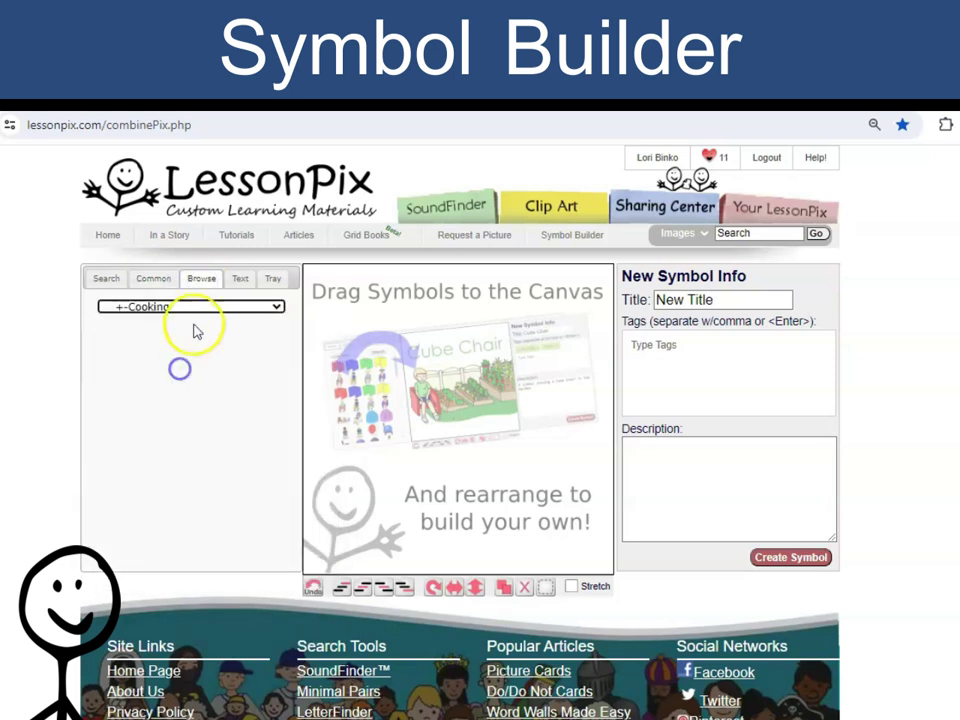
left_click(238, 280)
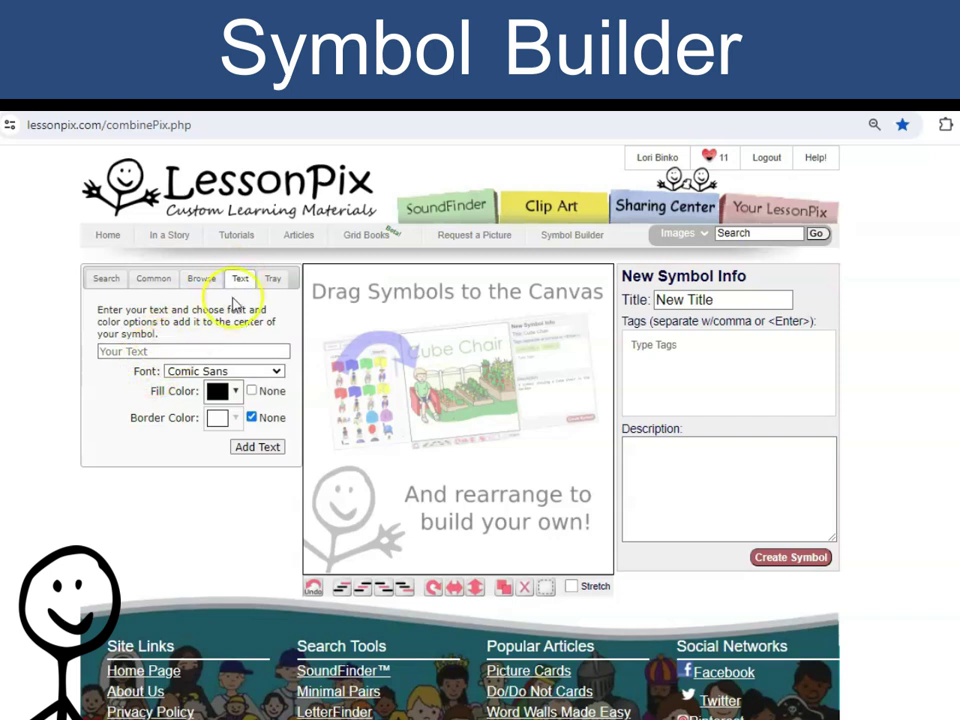
left_click(268, 278)
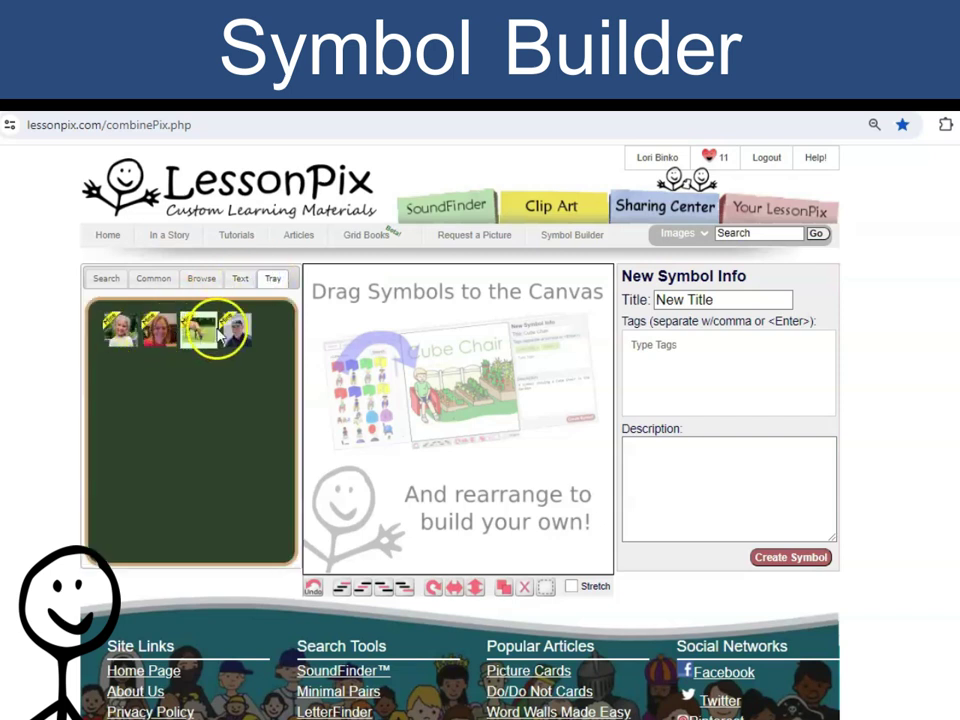
left_click(105, 280)
Search 'pick up' and place the bending boy on the canvas, enlarged by its corner
left_click(110, 307)
type("pick")
key("Return")
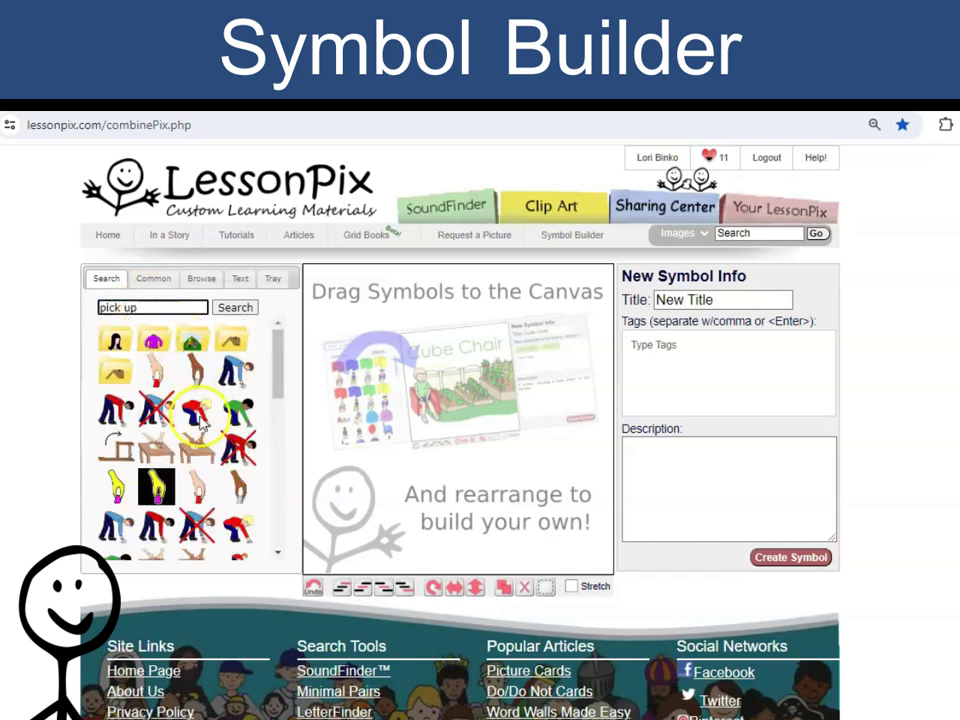
left_click_drag(116, 410, 421, 437)
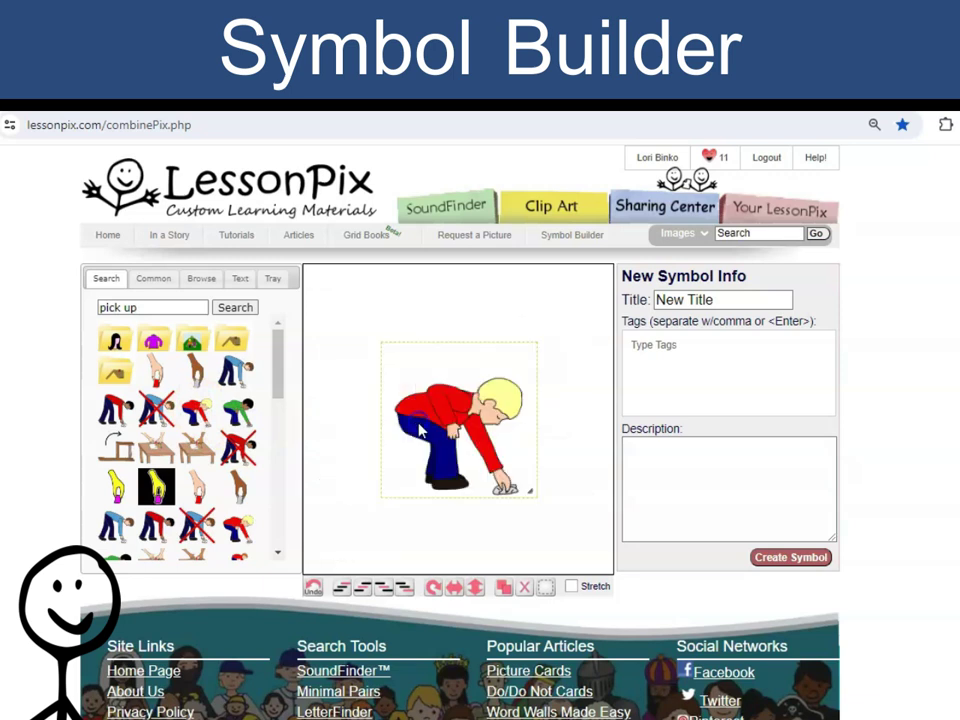
left_click_drag(536, 496, 572, 548)
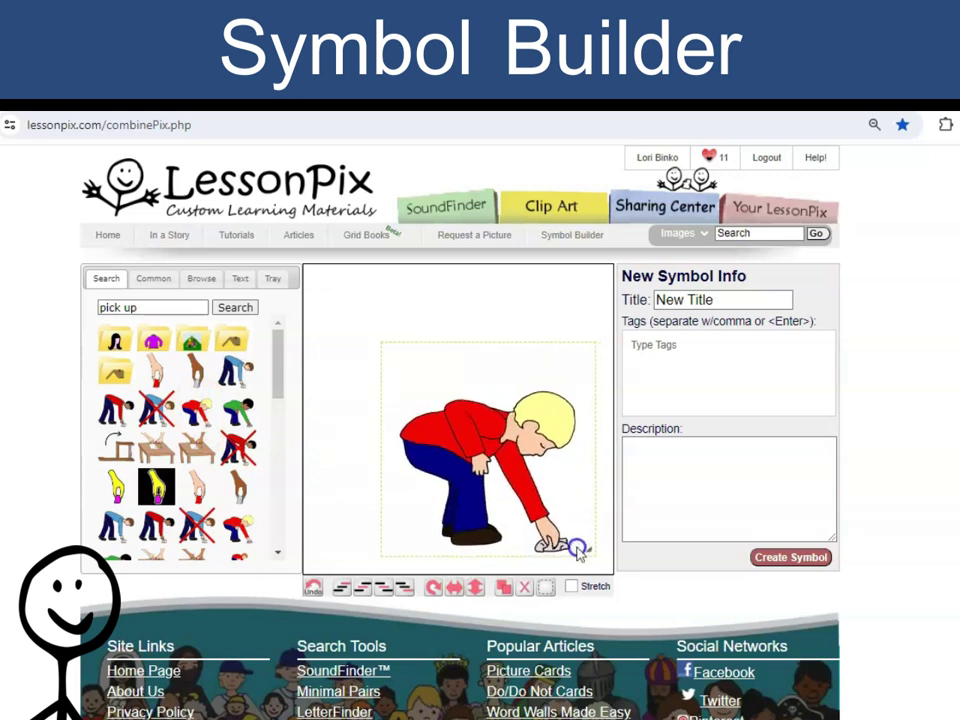
triple_click(157, 310)
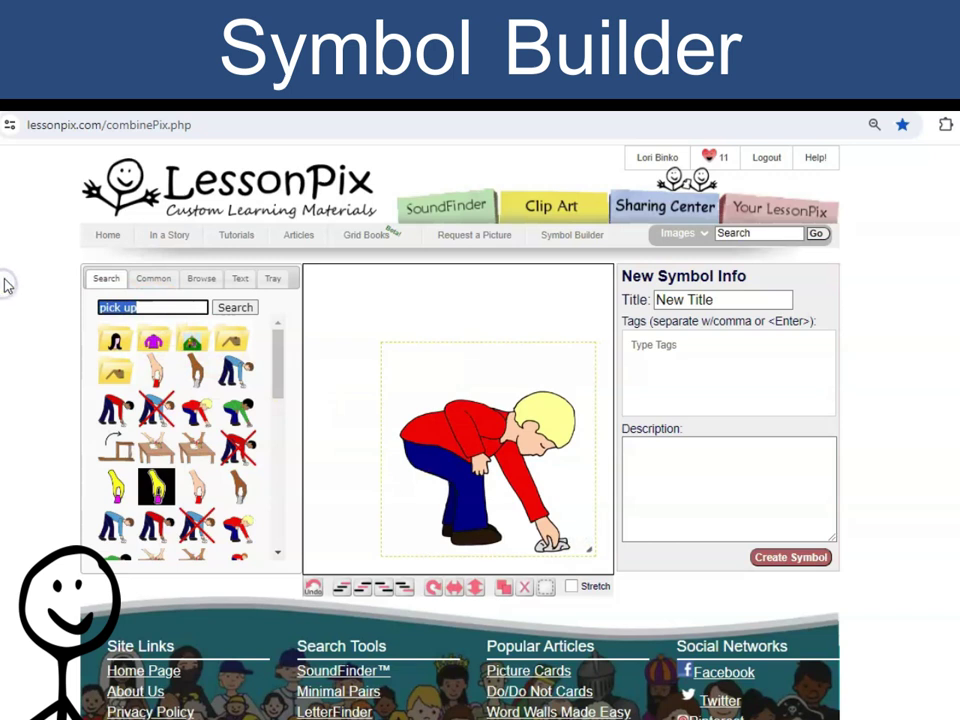
Search 'laundry' and place the overflowing basket on the canvas, up and left of the boy
type("laundry")
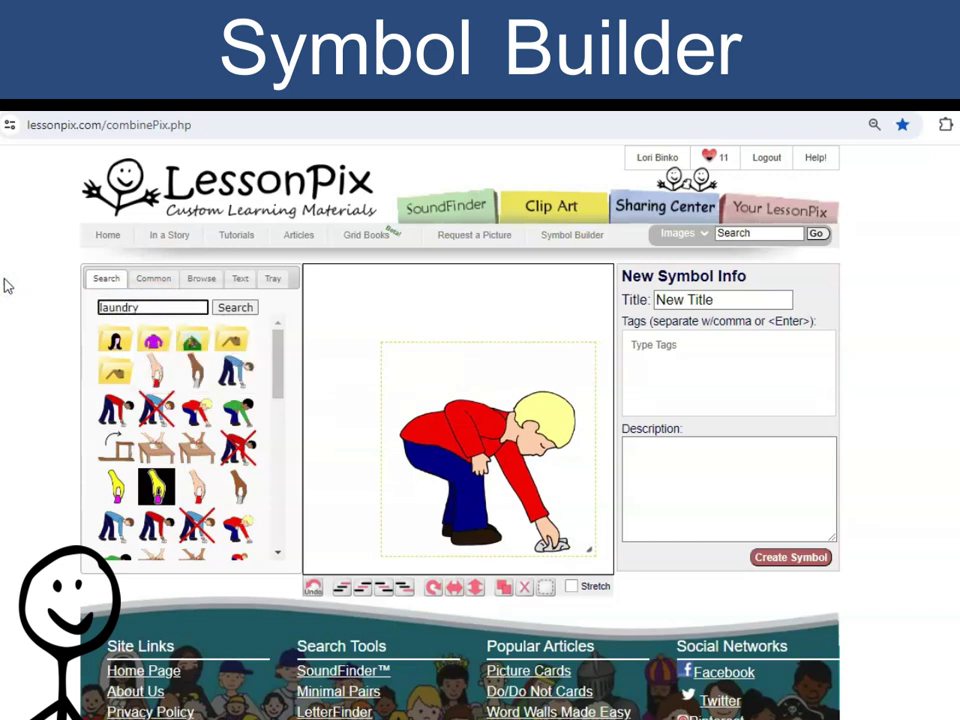
key("Return")
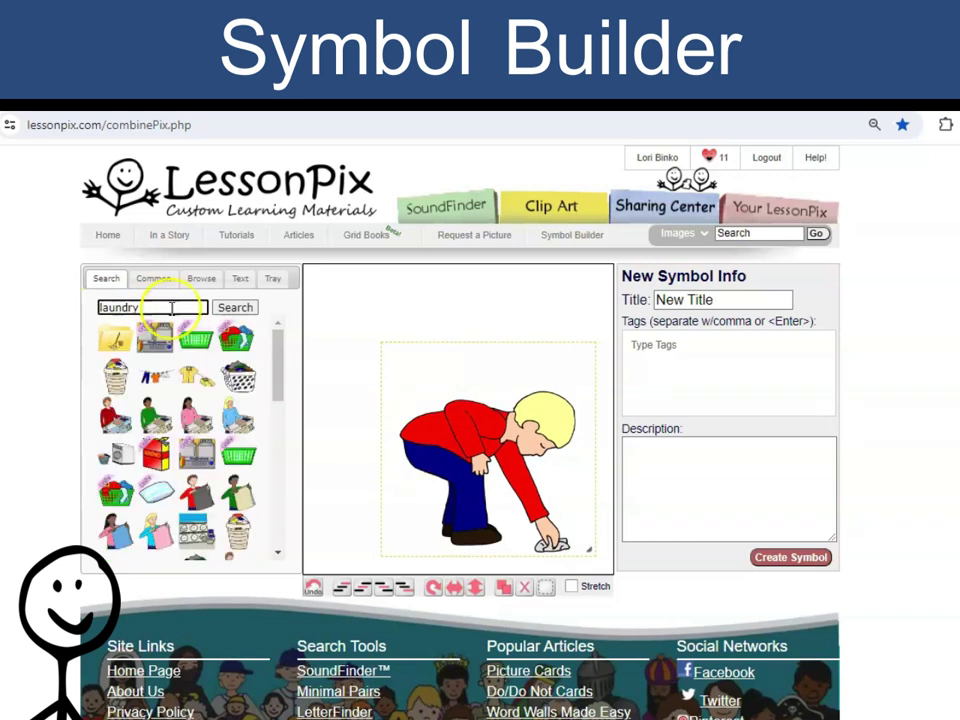
left_click_drag(116, 376, 364, 396)
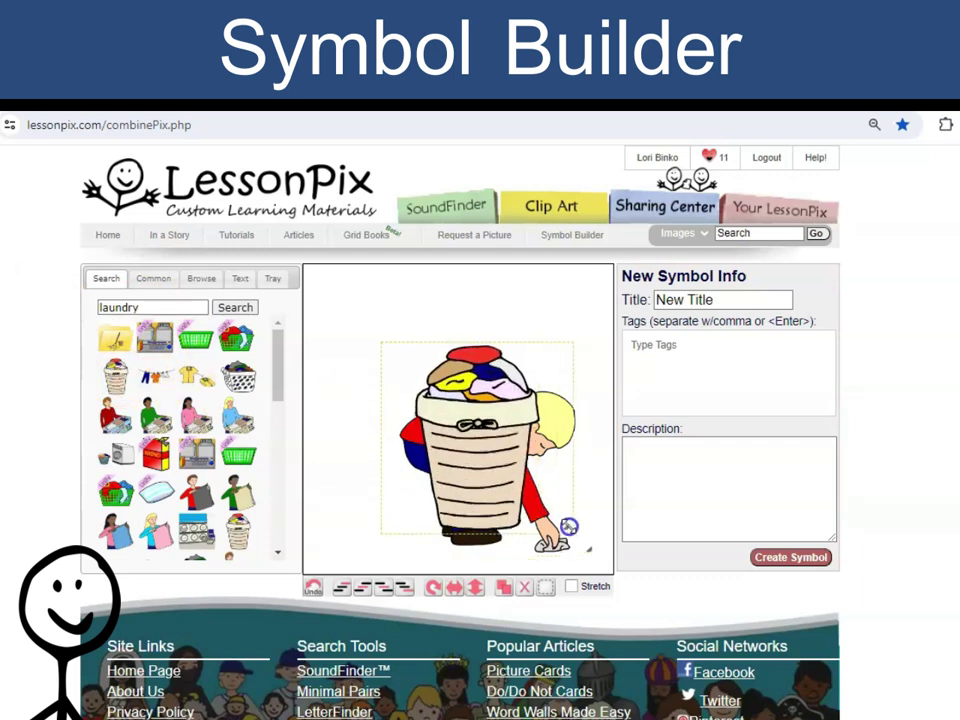
left_click_drag(492, 470, 403, 441)
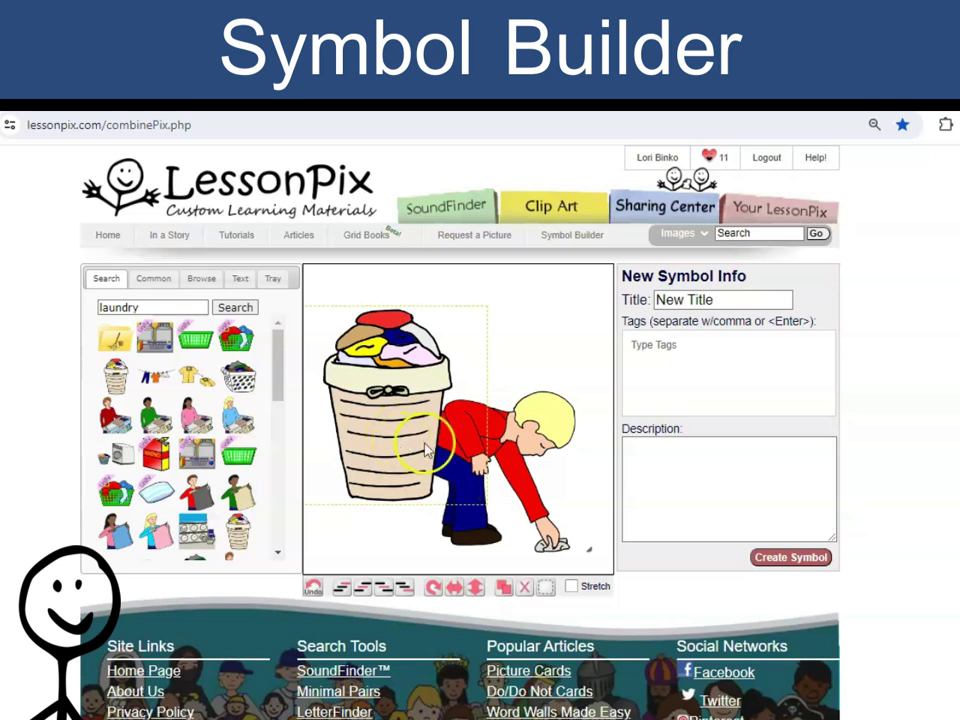
Send the laundry basket behind the boy and tilt it slightly
left_click(533, 427)
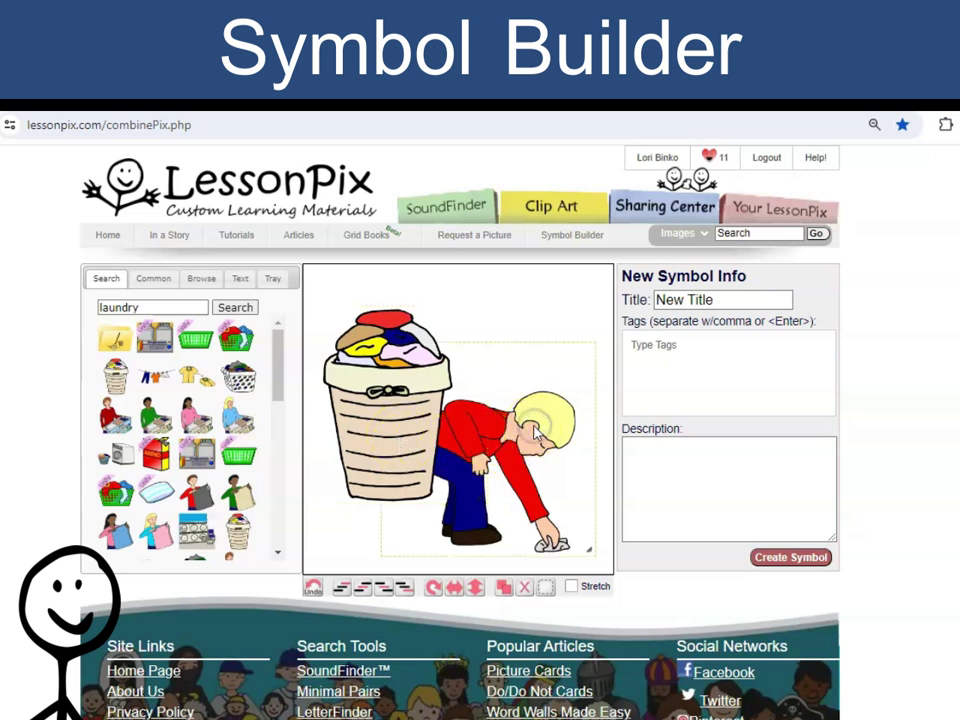
left_click(343, 382)
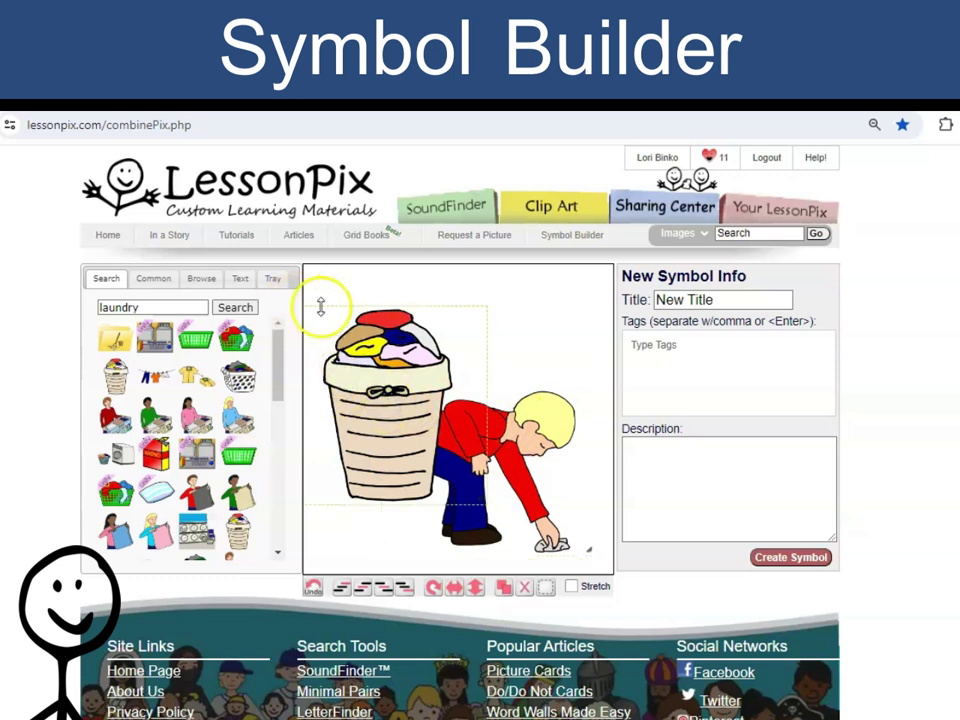
left_click(405, 590)
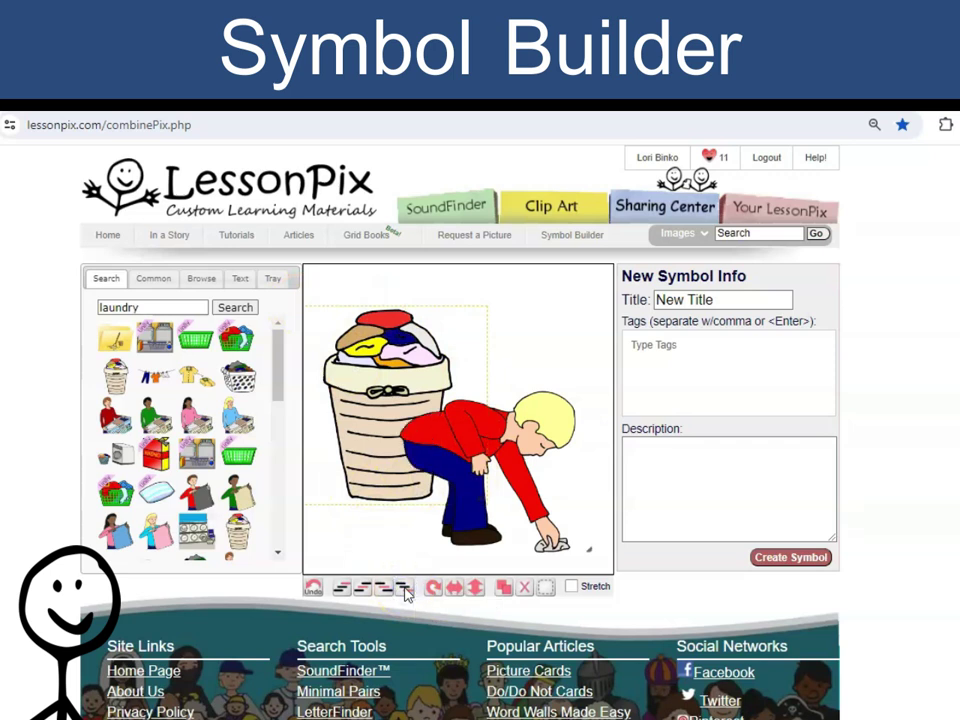
left_click_drag(486, 306, 497, 292)
Rotate and flip the boy until he is mirrored to face the basket
left_click(456, 550)
left_click(437, 589)
left_click(437, 589)
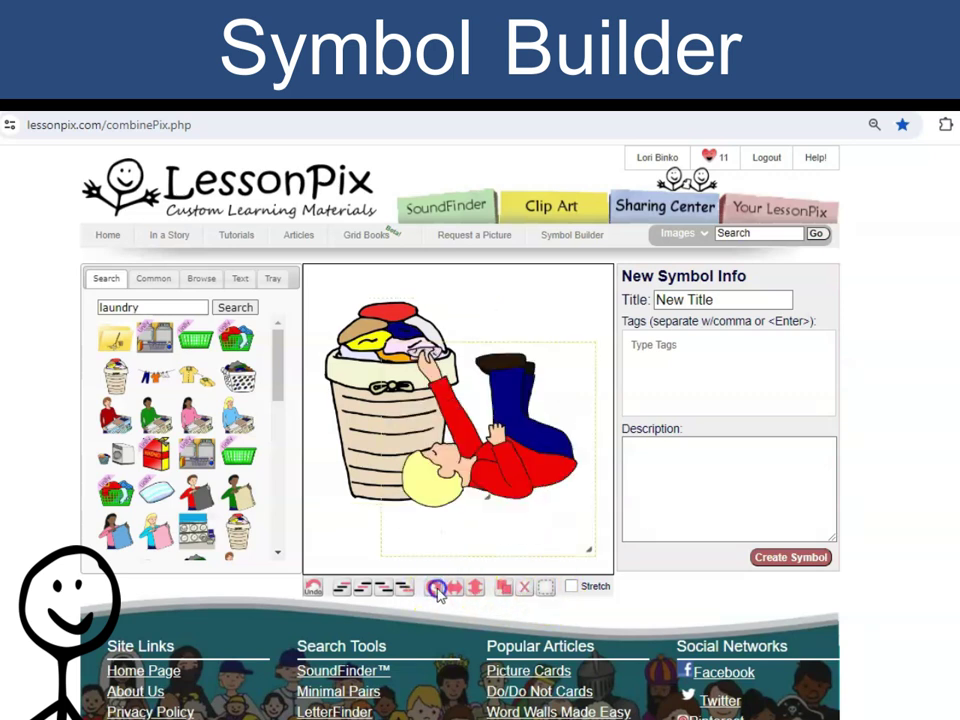
left_click(437, 589)
left_click(437, 589)
left_click(455, 588)
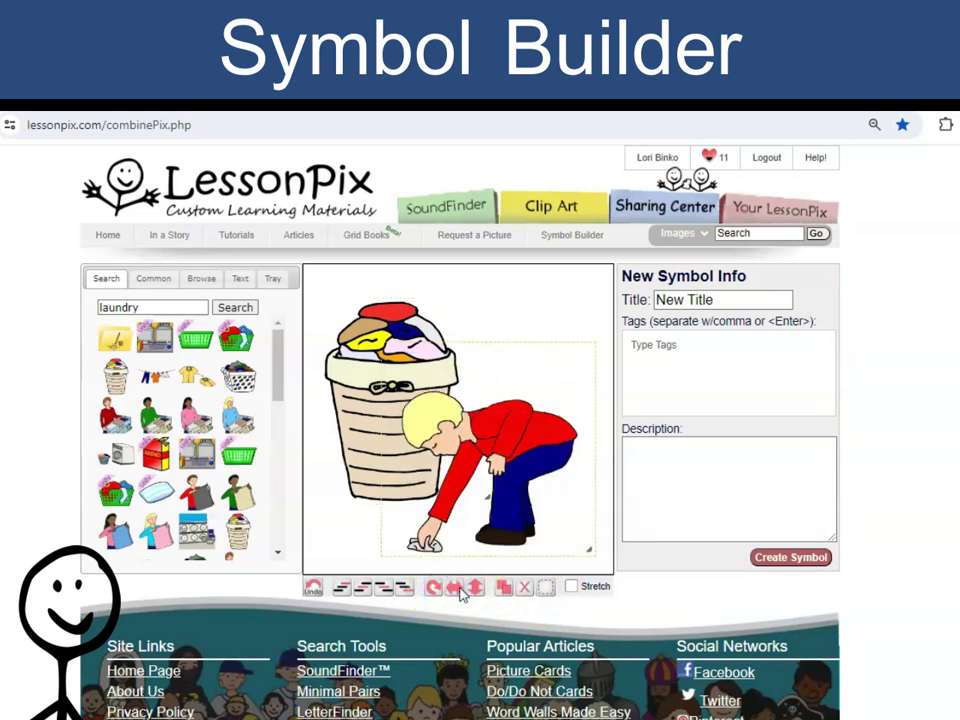
left_click(472, 589)
left_click(472, 589)
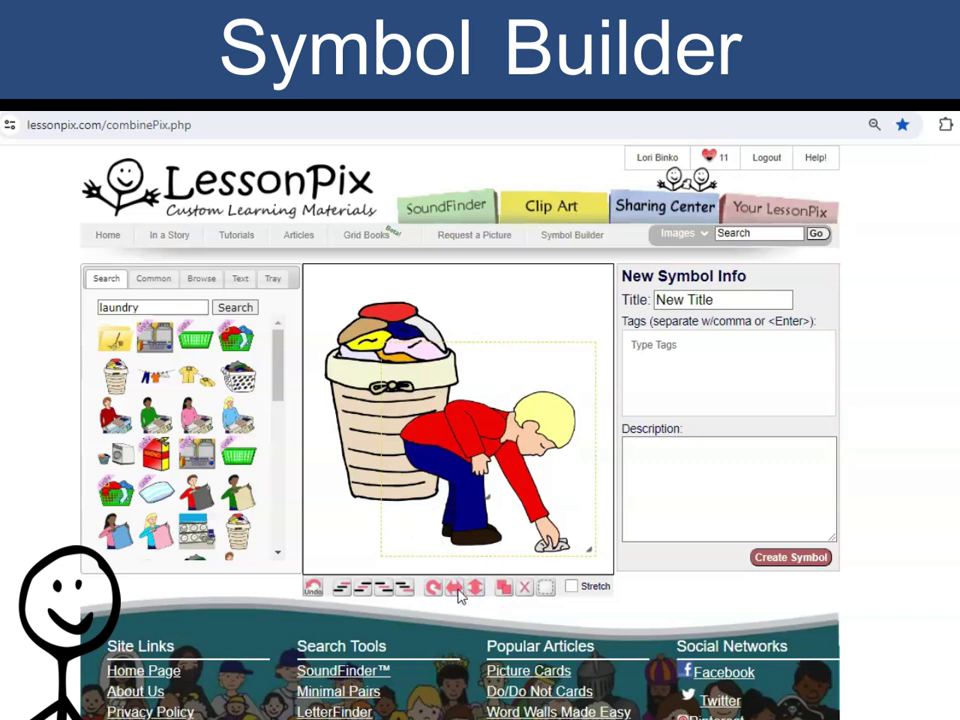
left_click(455, 588)
Delete the extra boy copy, turn Stretch on, and nudge the boy right and down
left_click_drag(514, 497, 536, 439)
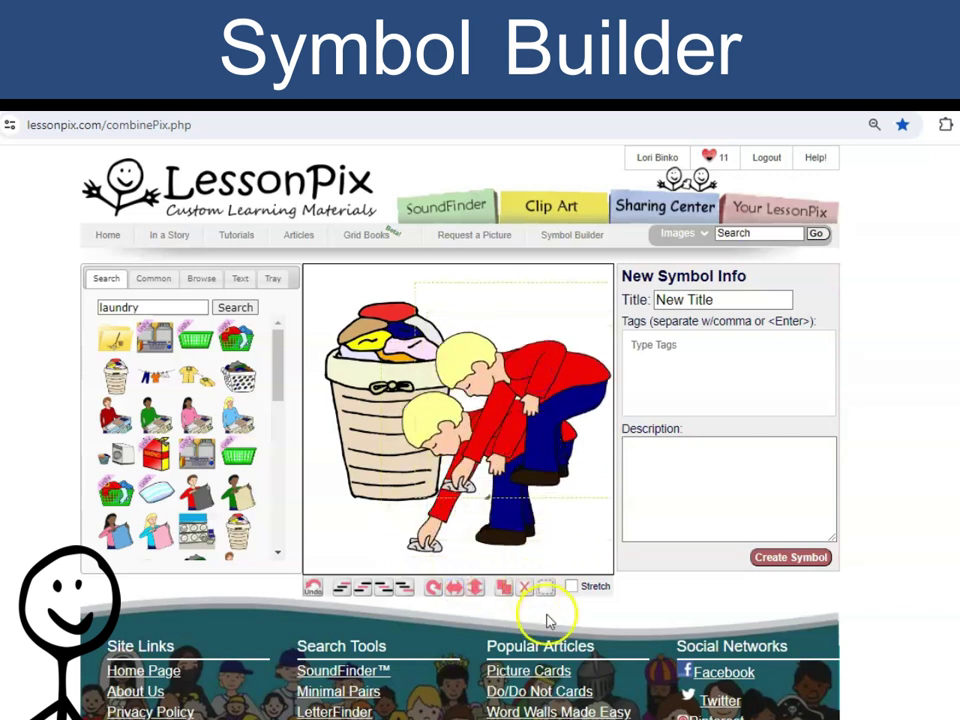
left_click(524, 589)
left_click(546, 590)
left_click(547, 588)
left_click_drag(533, 444, 543, 461)
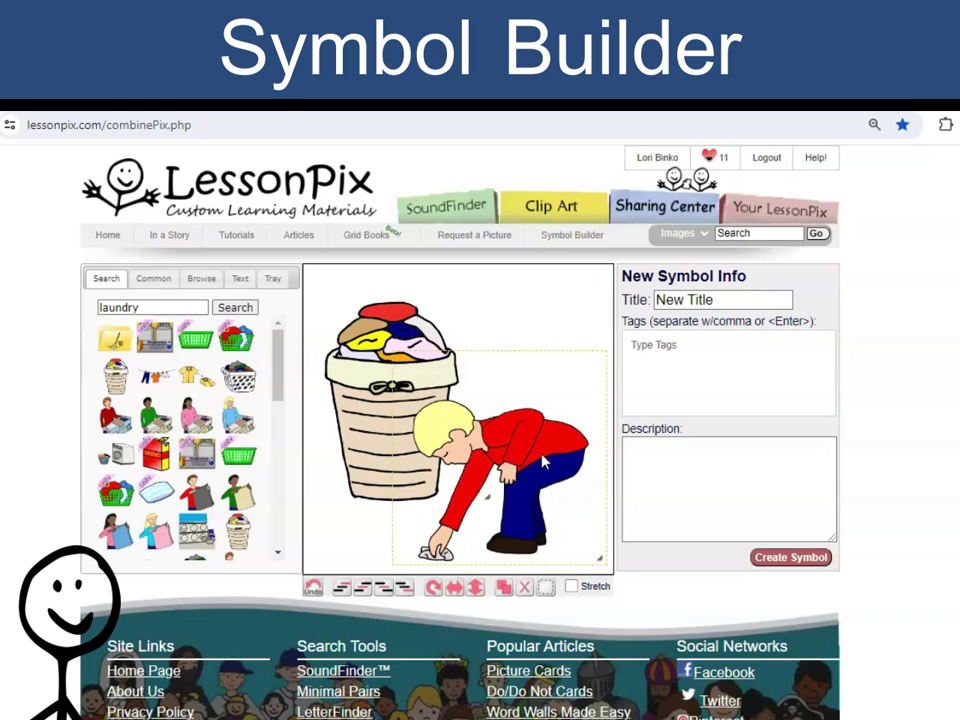
left_click(525, 458)
Toggle Stretch and squeeze the boy narrower, then undo that last stretch and deselect
left_click(572, 587)
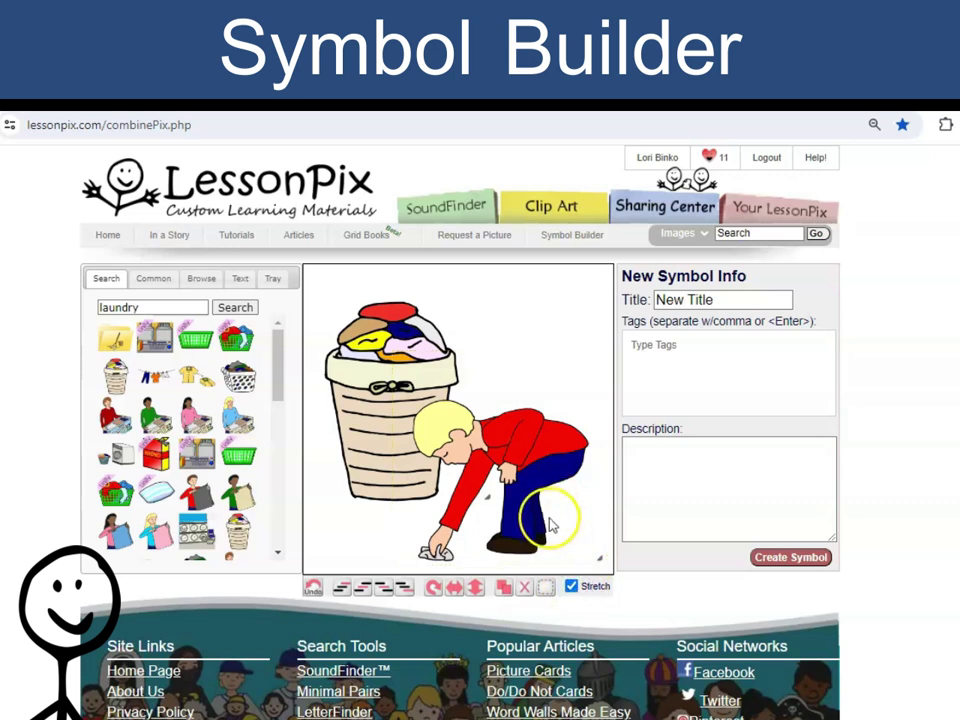
left_click(571, 587)
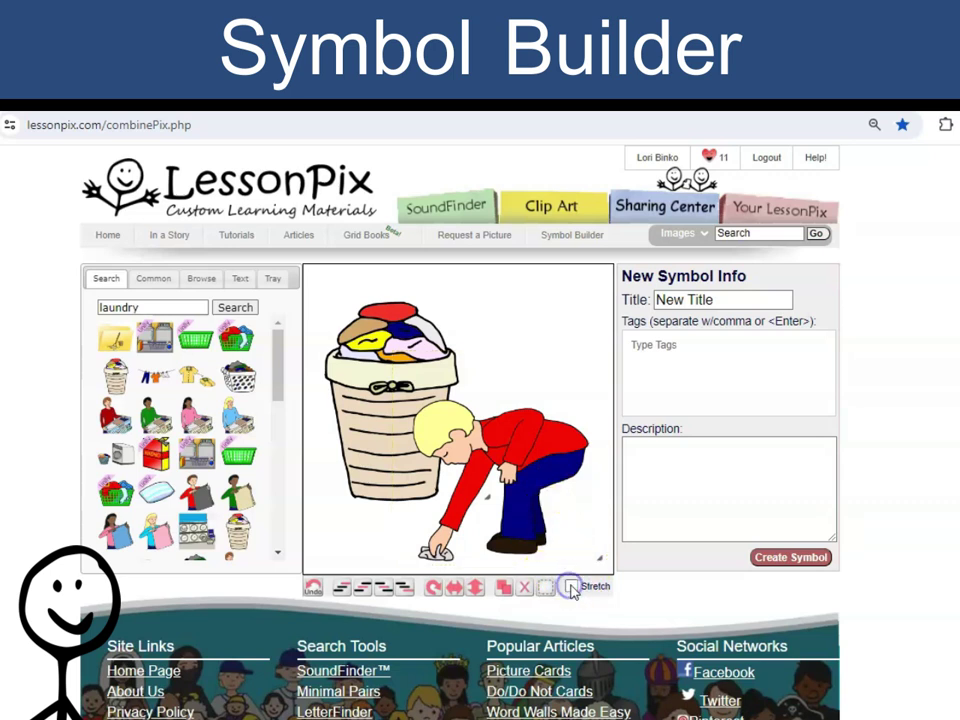
mouse_move(600, 559)
left_mouse_down()
mouse_move(476, 442)
mouse_move(511, 491)
mouse_move(581, 514)
mouse_move(613, 564)
mouse_move(604, 555)
left_mouse_up()
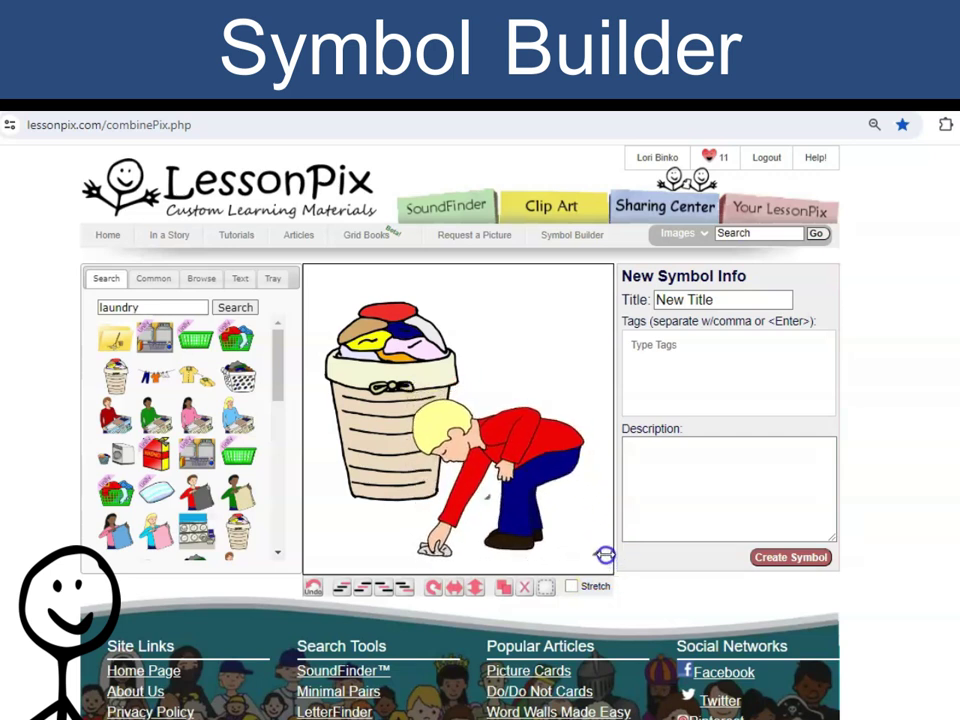
left_click(571, 586)
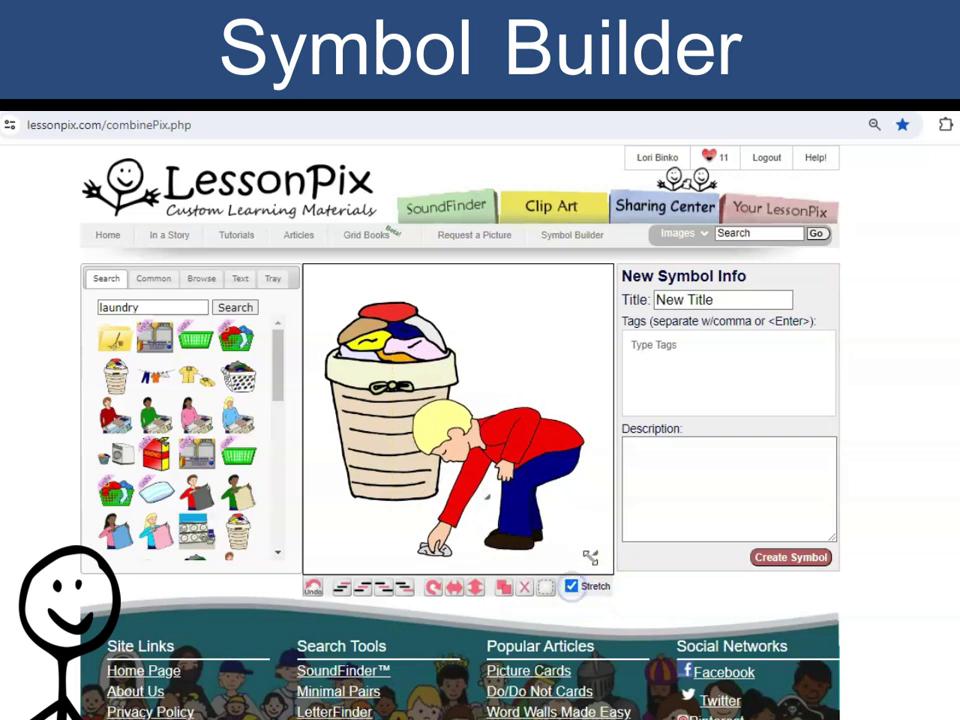
mouse_move(599, 554)
left_mouse_down()
mouse_move(476, 514)
mouse_move(437, 529)
mouse_move(431, 559)
mouse_move(647, 557)
mouse_move(561, 544)
mouse_move(603, 555)
left_mouse_up()
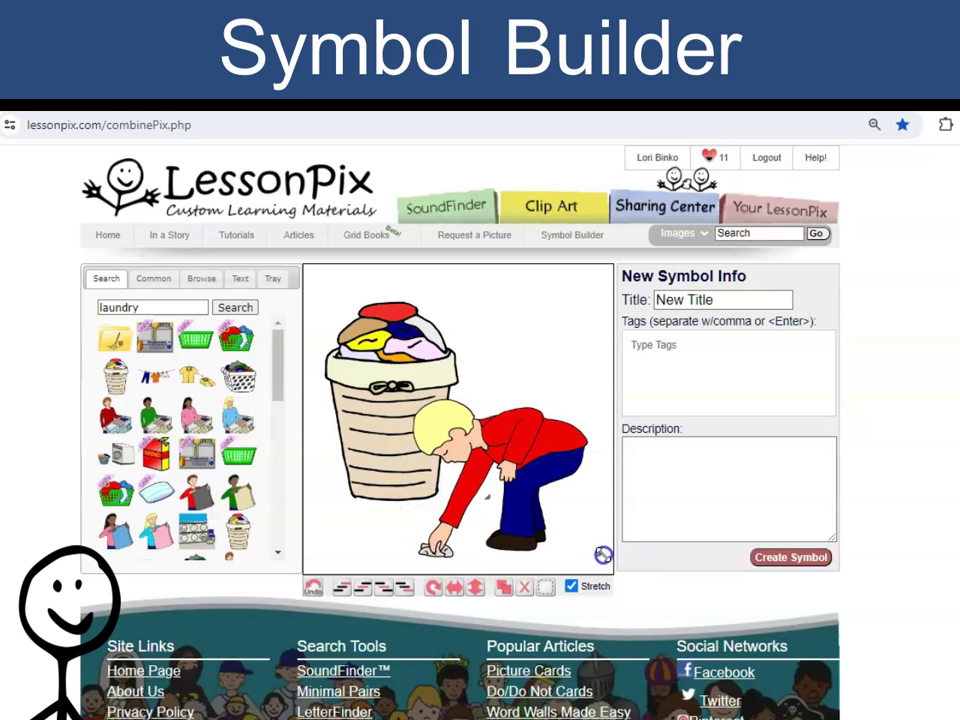
left_click(311, 585)
left_click(413, 550)
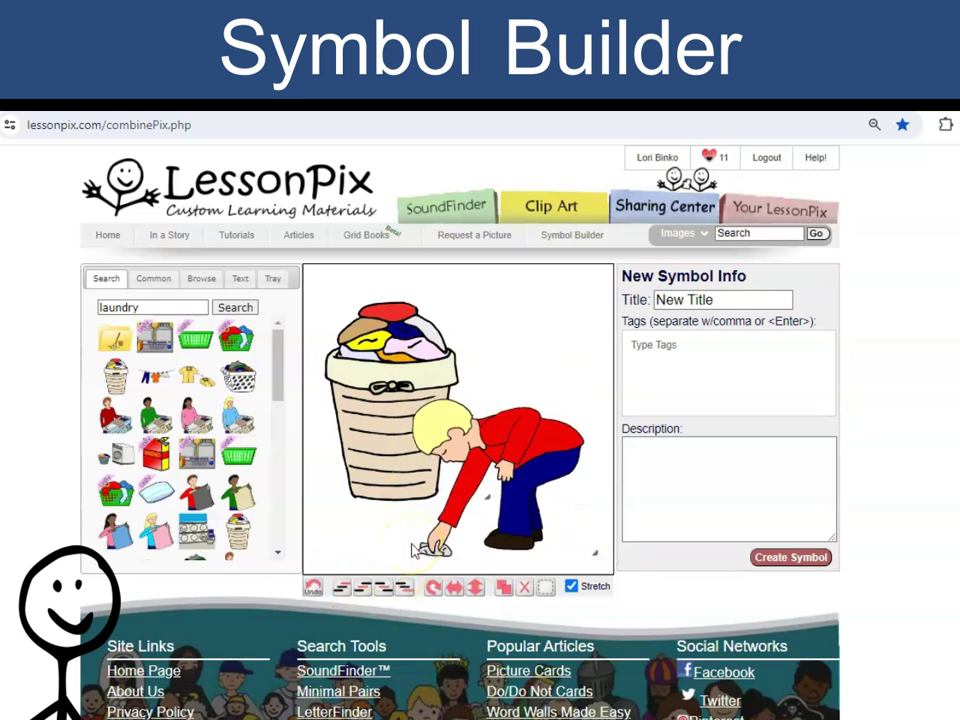
left_click(147, 284)
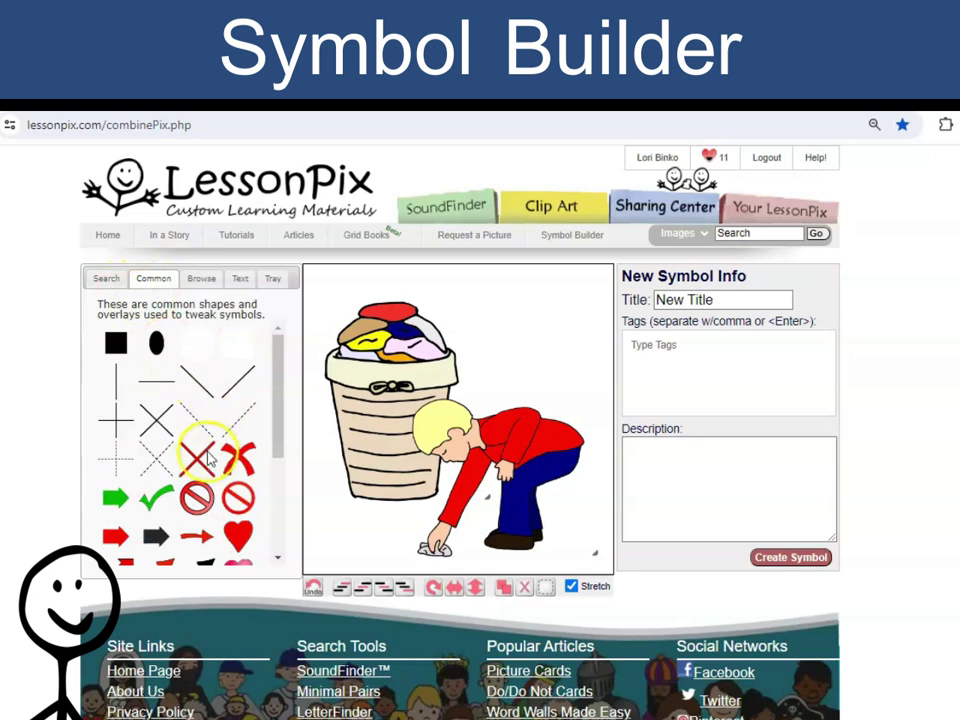
left_click_drag(200, 462, 298, 282)
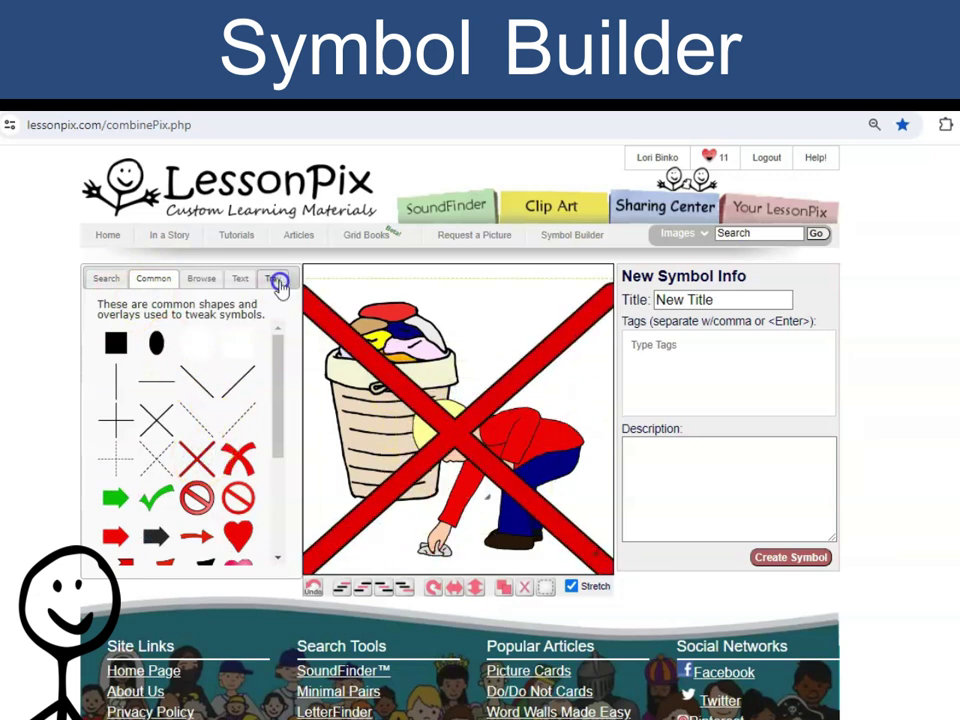
left_click(524, 588)
scroll(208, 478, "down", 4)
left_click(117, 442)
left_click_drag(499, 430, 540, 354)
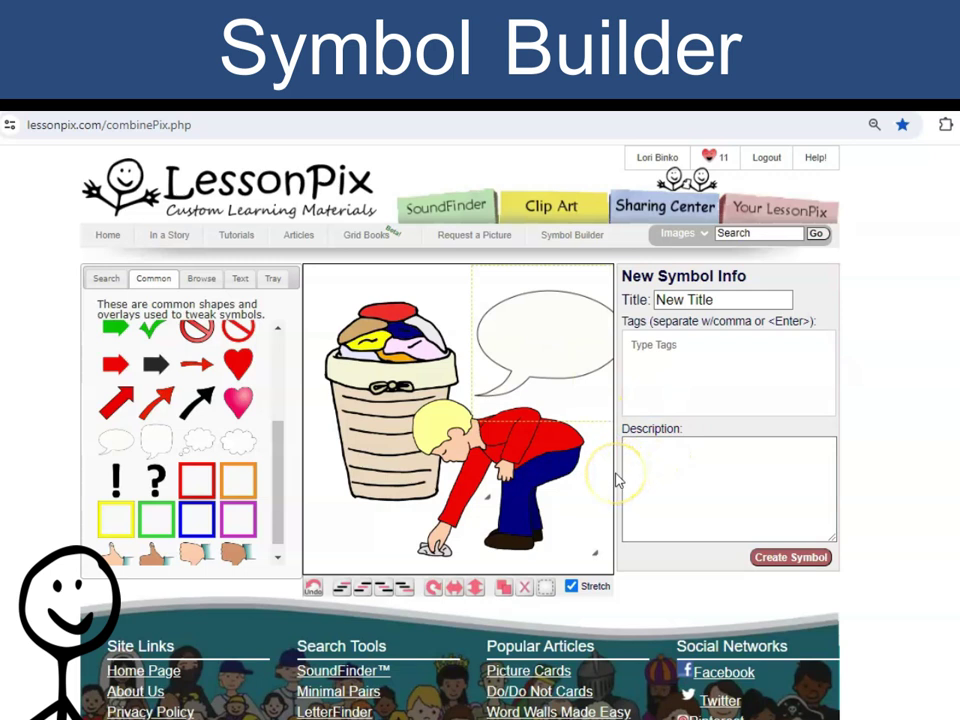
left_click(525, 588)
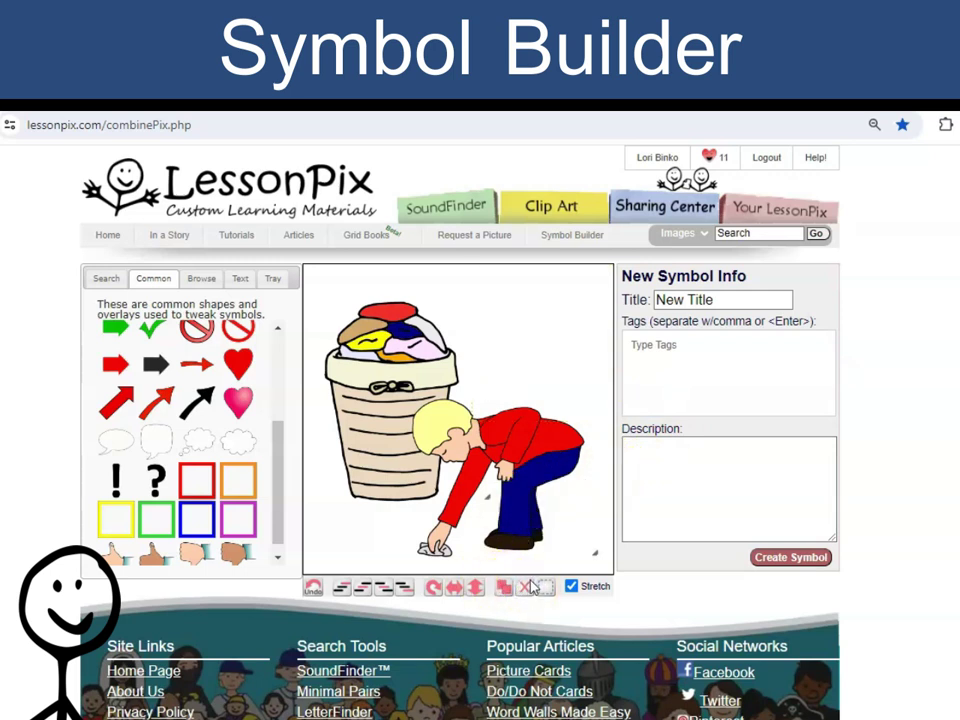
left_click_drag(786, 300, 619, 300)
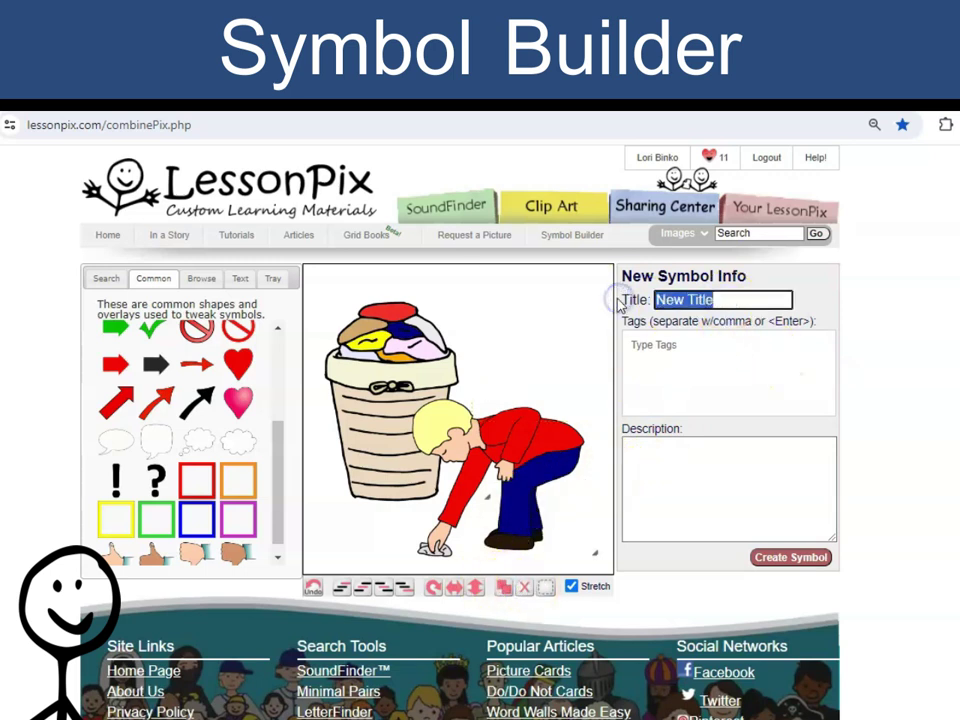
Enter the title 'Pick Up Laundry', add tags 'laundry' and 'clean', and save via Create Symbol
type("Pick Up Laundry")
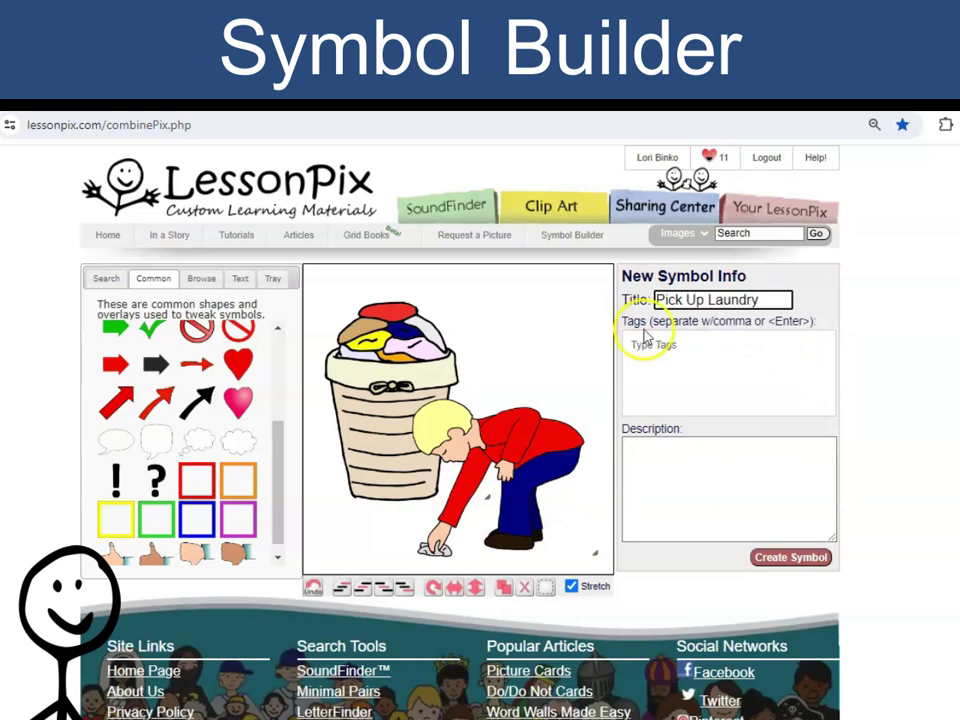
left_click(645, 336)
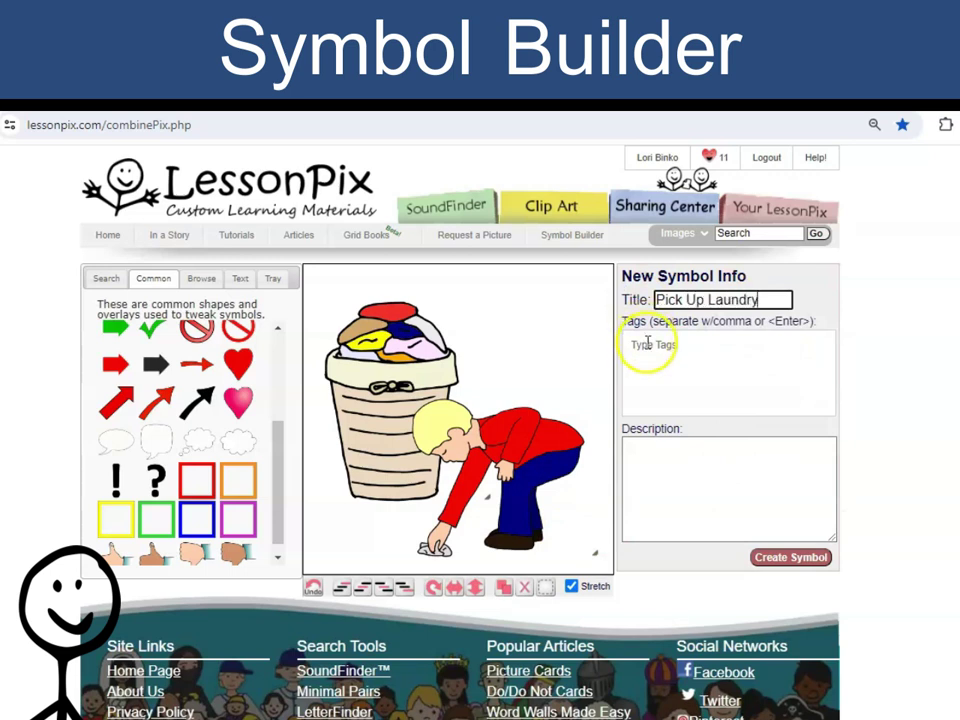
type("laundry")
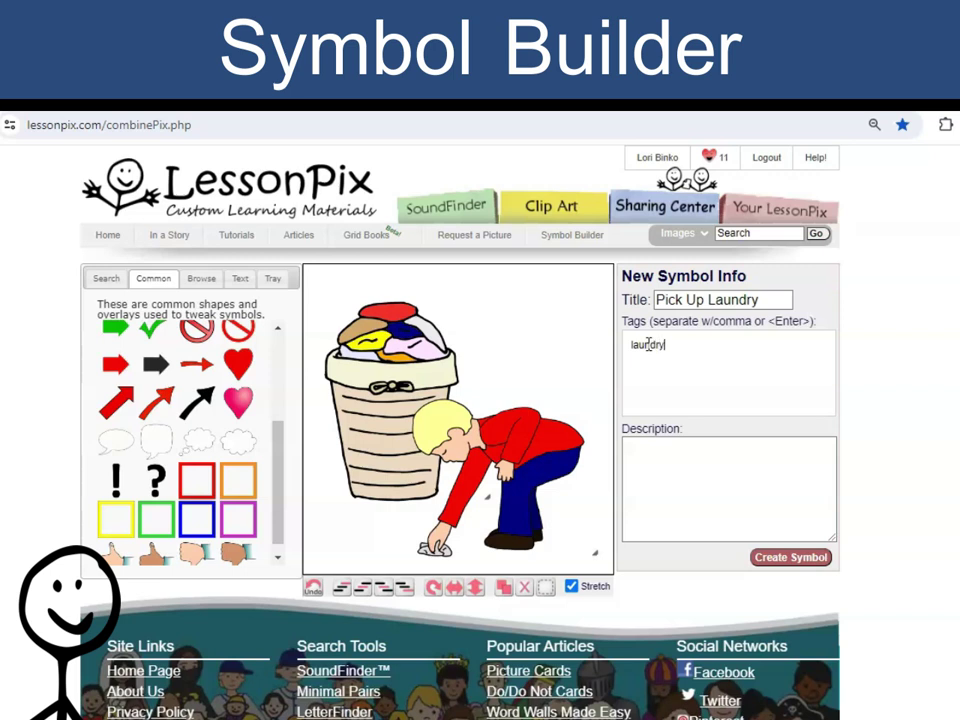
key("Return")
type("clean")
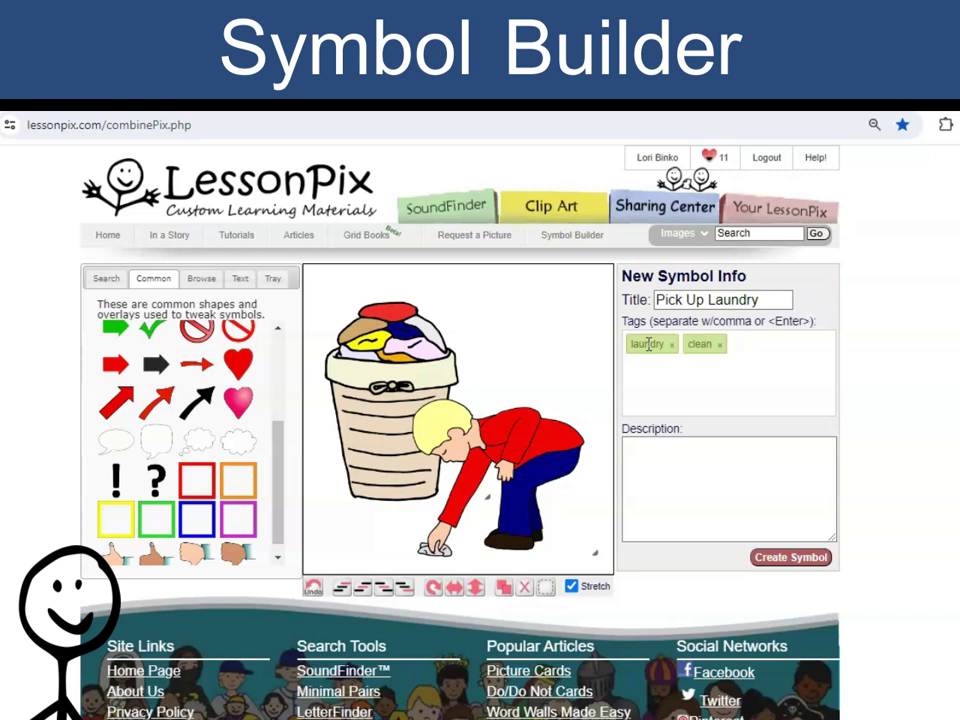
left_click(785, 557)
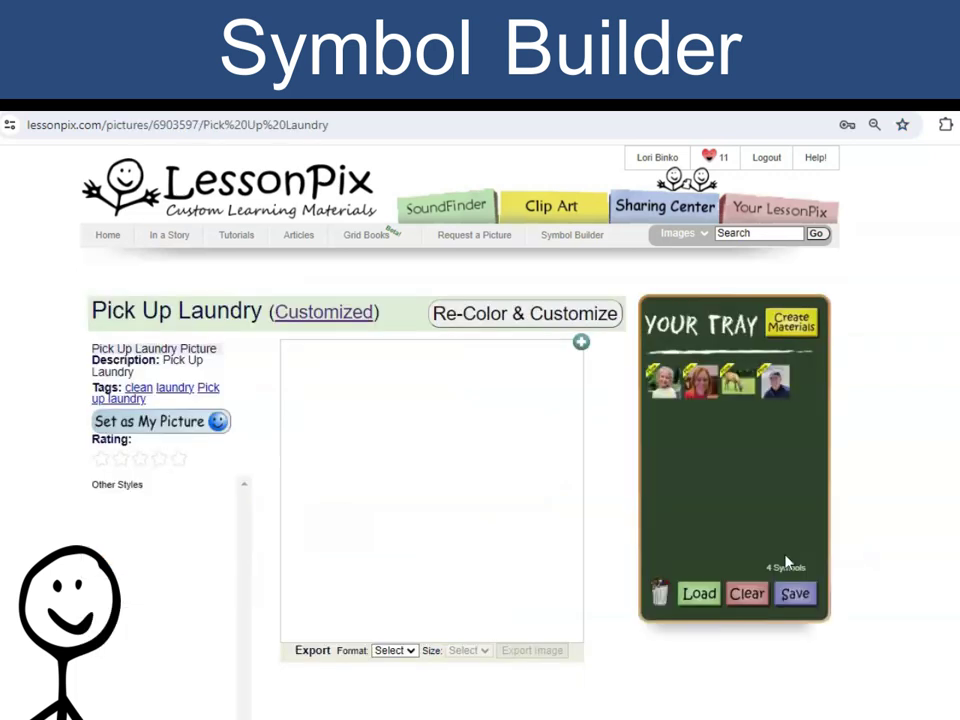
Drag the Pick Up Laundry picture into Your Tray
left_click_drag(398, 482, 697, 482)
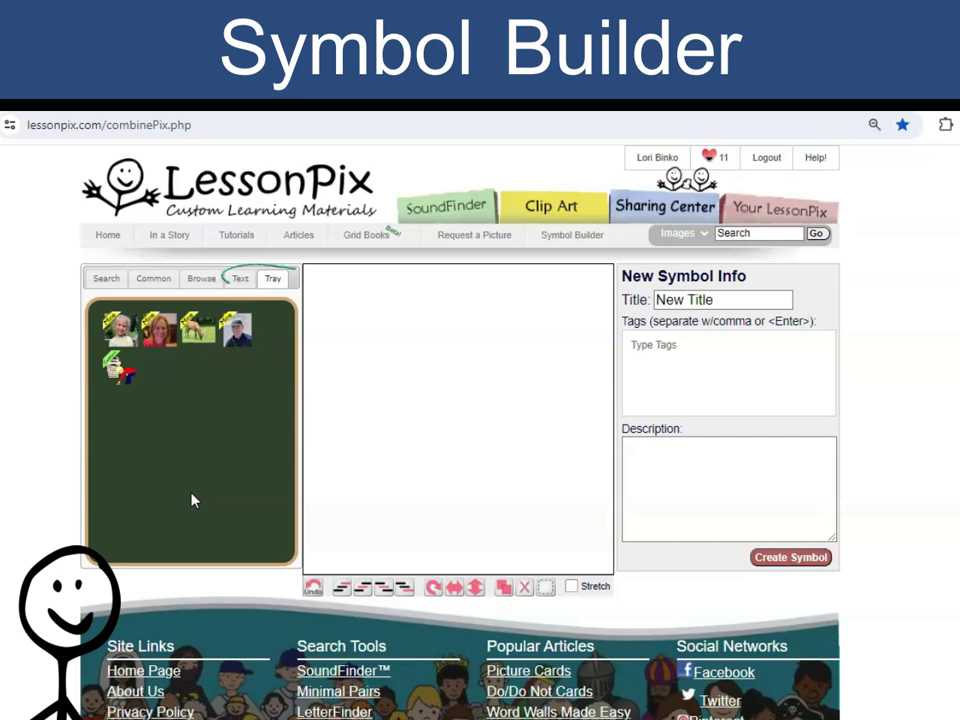
Place the man's beach photo from the Tray, search it by name, and delete the extra copy
left_click(236, 330)
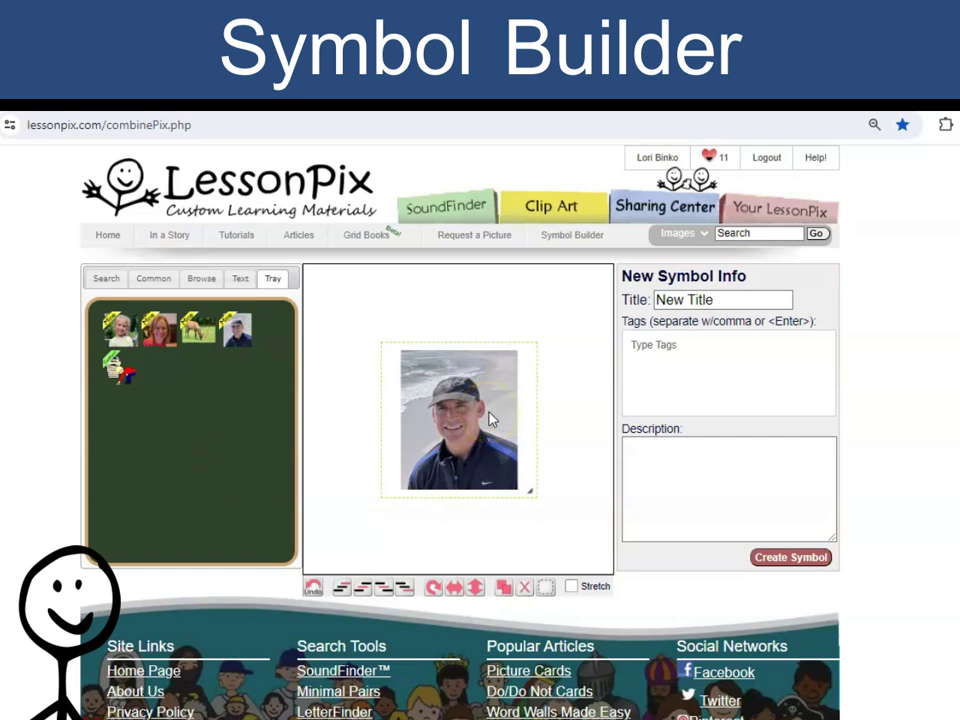
left_click(105, 286)
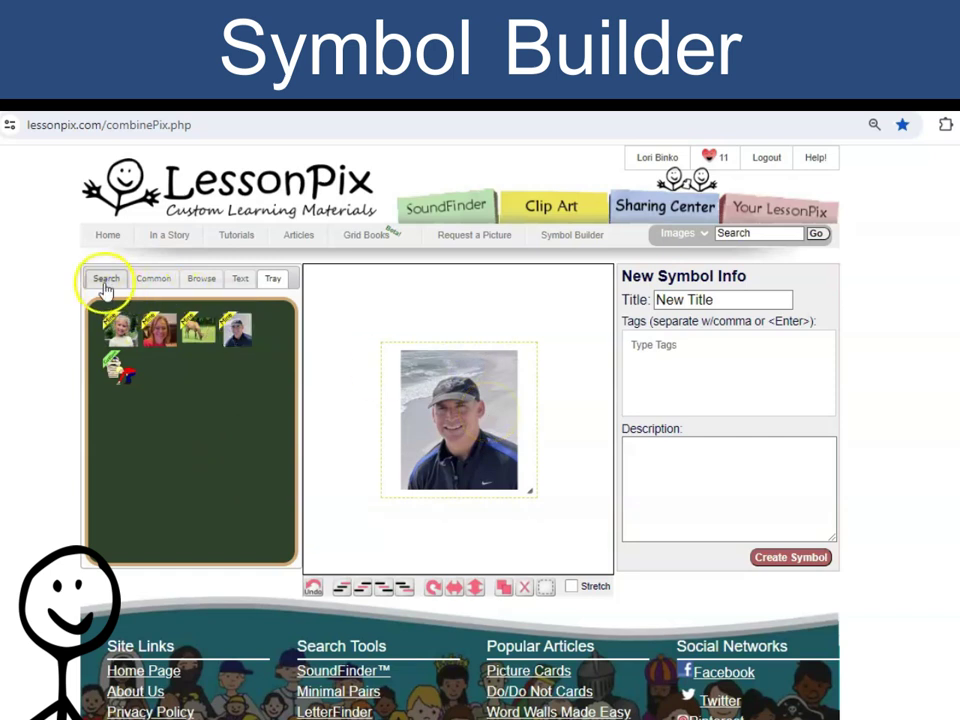
left_click(120, 315)
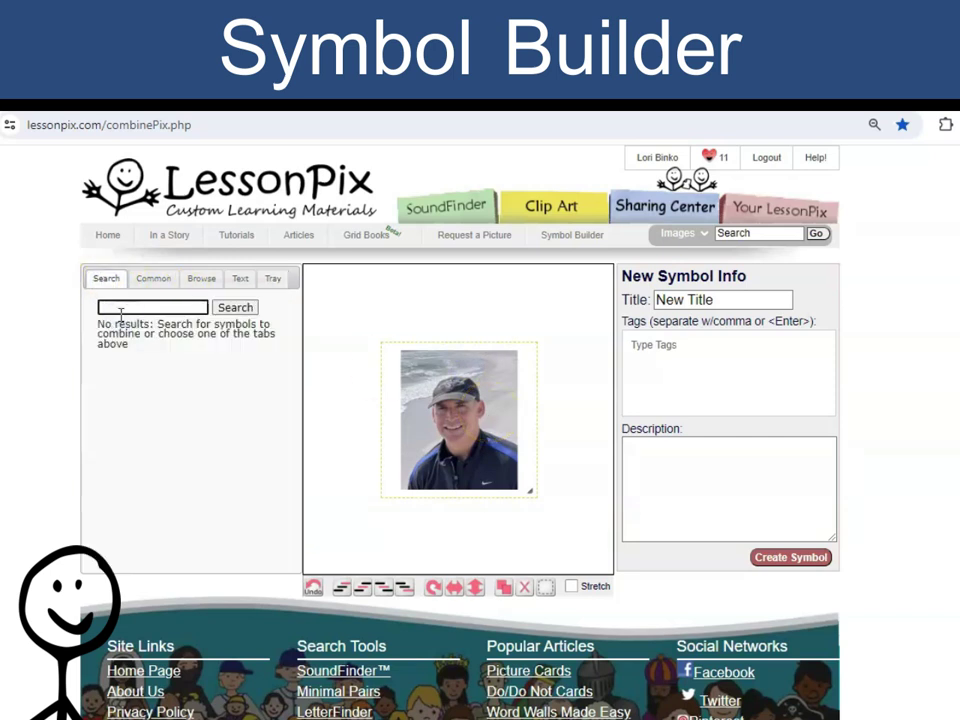
type("mike")
key("Return")
left_click_drag(110, 340, 481, 460)
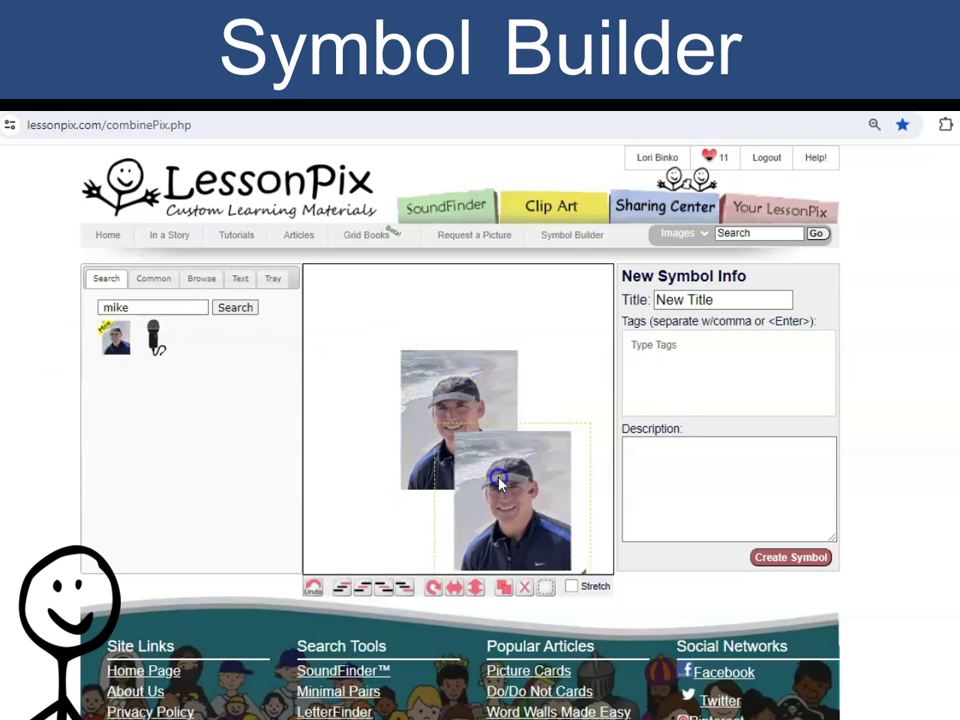
left_click(524, 588)
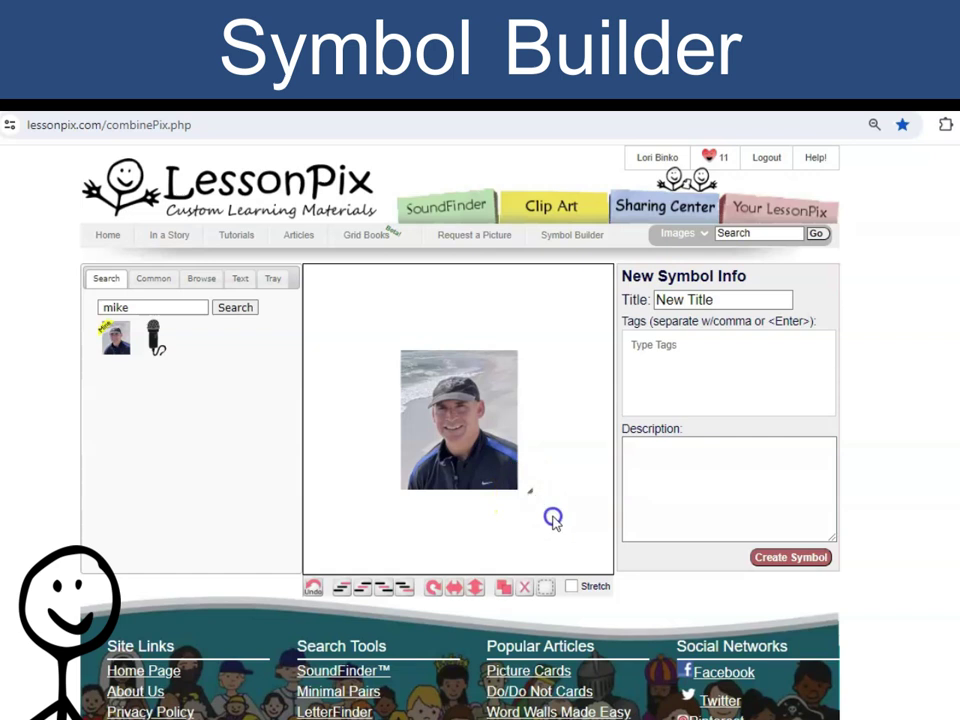
Enlarge the photo with its corner handles to fill most of the canvas
left_click(529, 488)
left_click_drag(529, 488, 624, 600)
left_click_drag(377, 339, 343, 279)
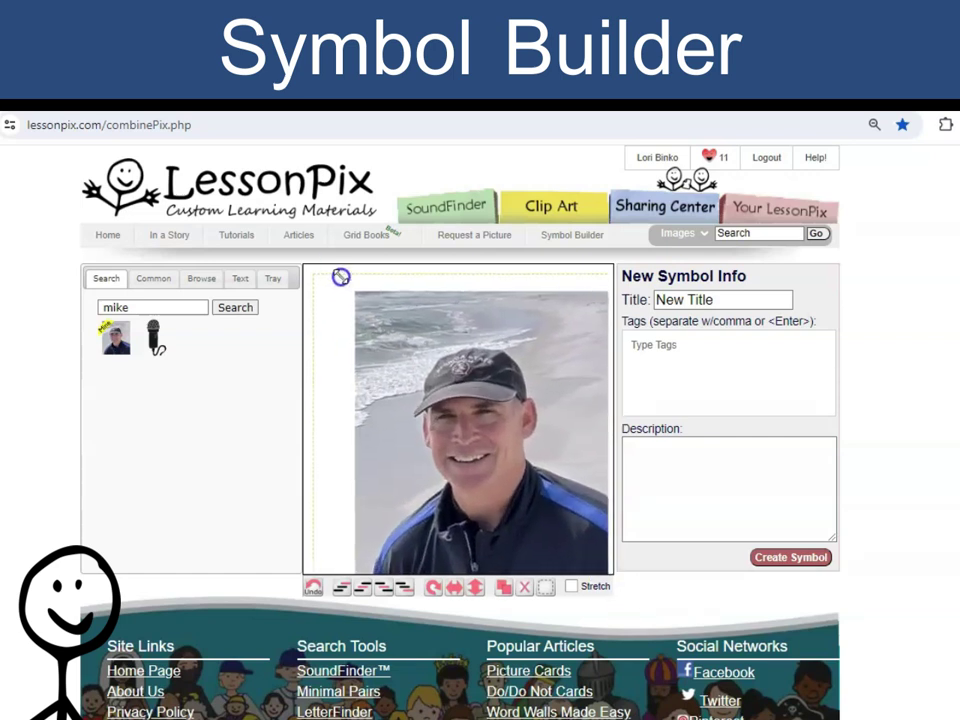
left_click_drag(454, 422, 455, 486)
left_click_drag(321, 306, 317, 294)
left_click_drag(484, 429, 485, 383)
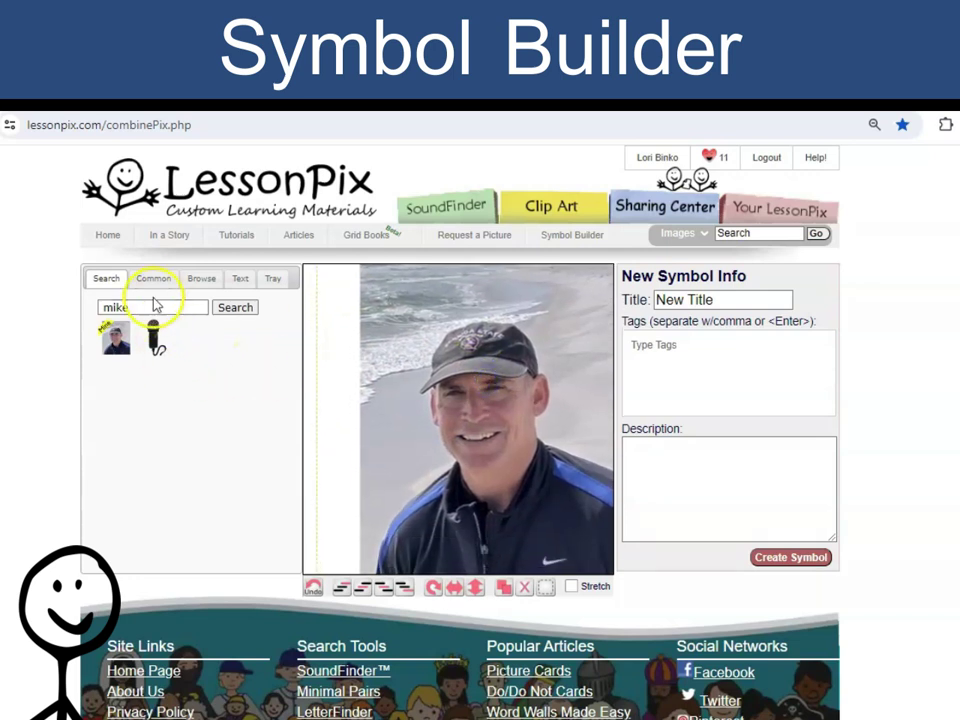
Search 'stickers' and add the blue glasses from Sticker Add-Ons onto the man's face
type("s")
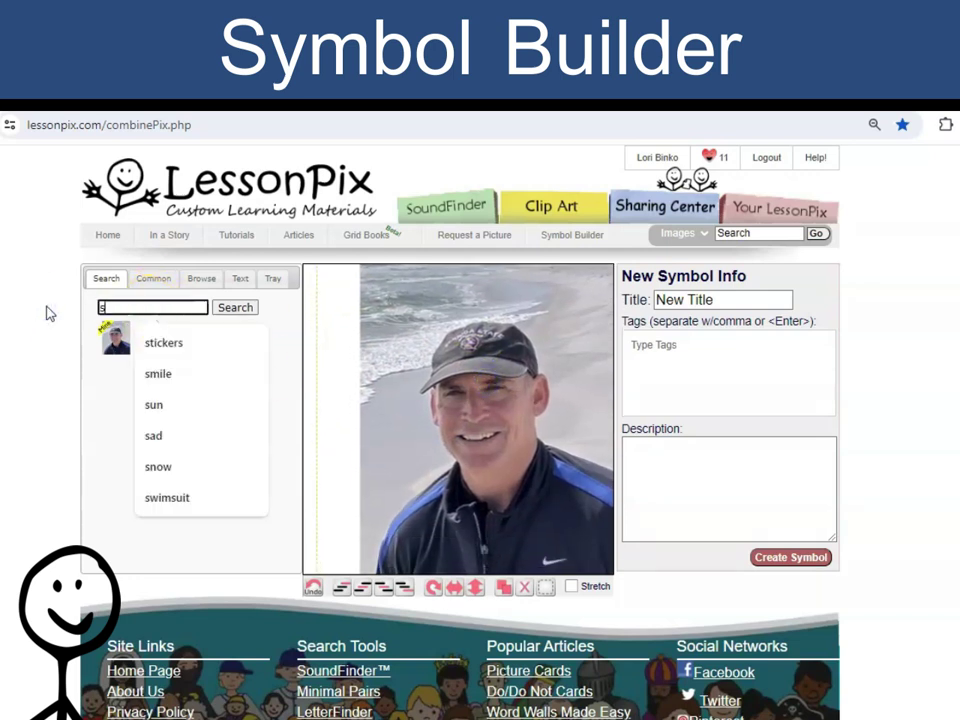
type("tickers")
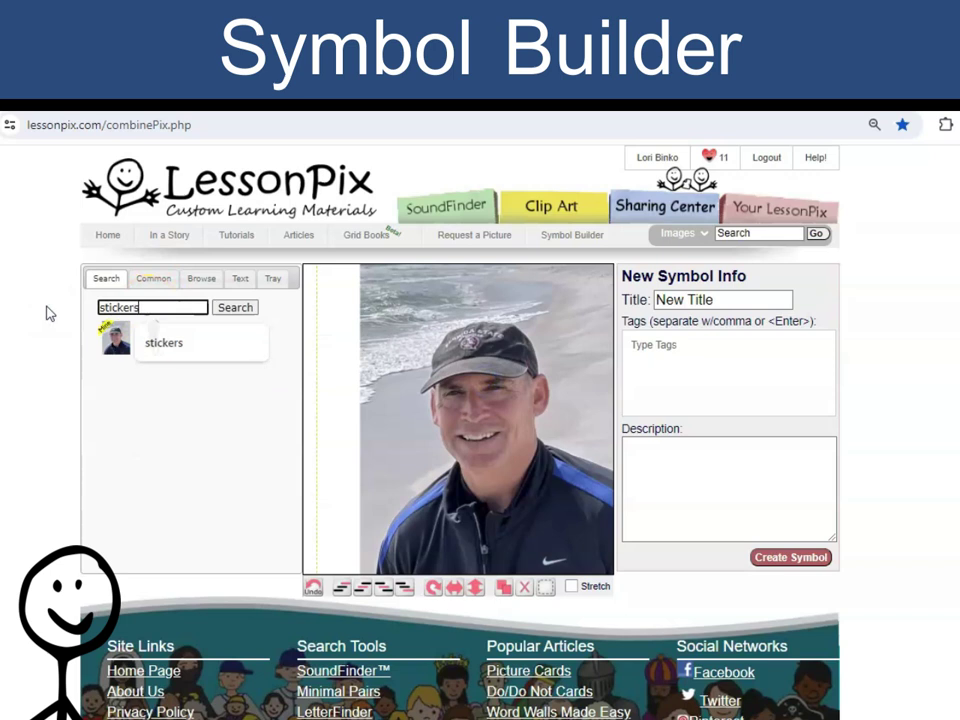
key("Return")
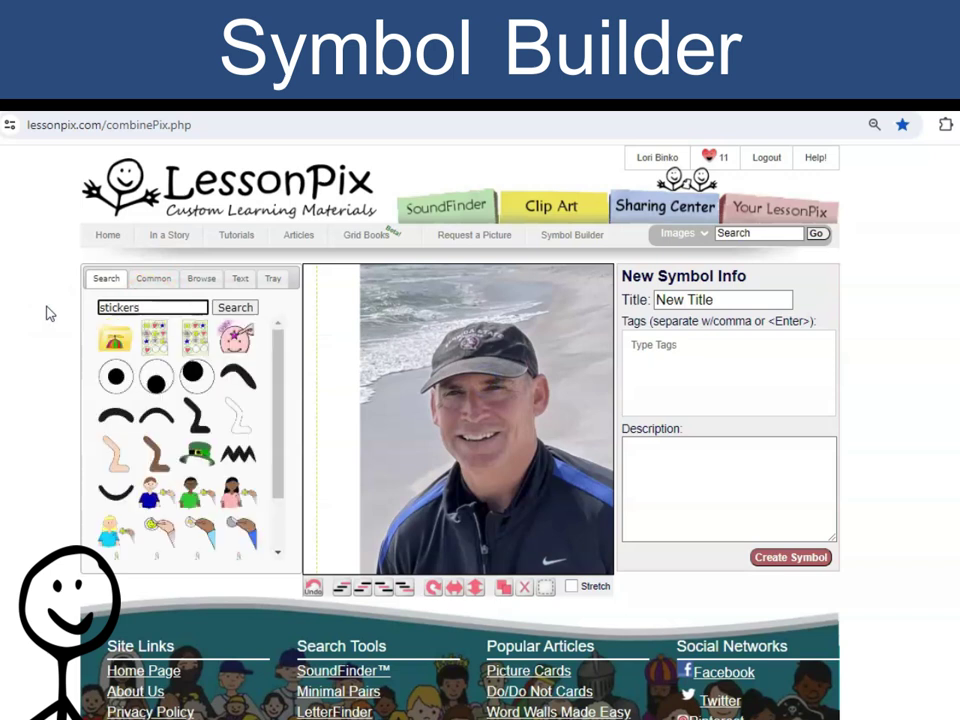
left_click(116, 316)
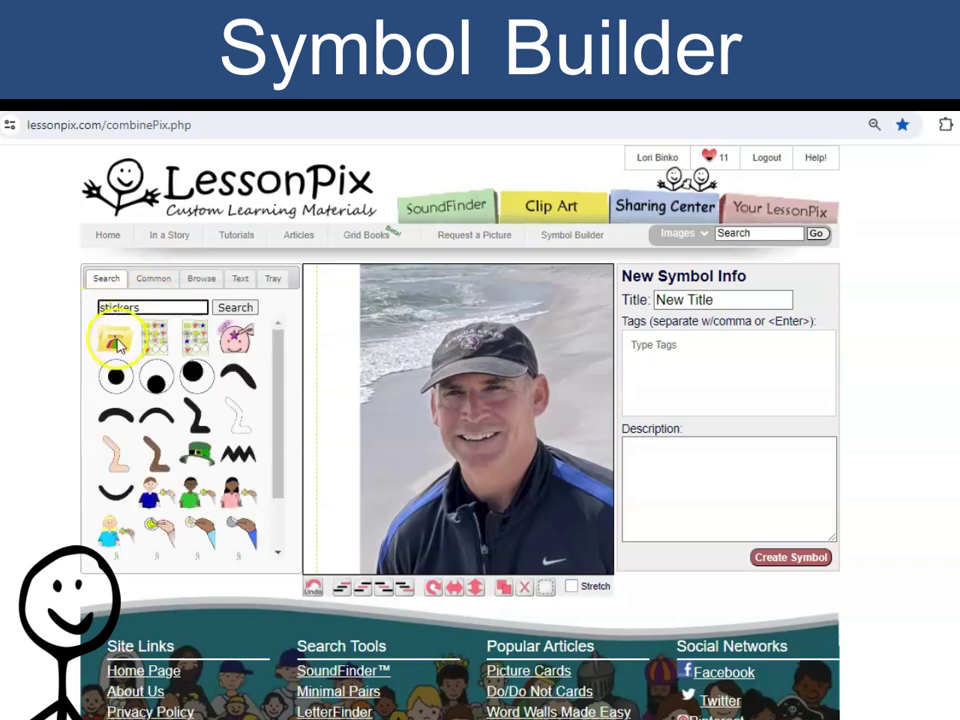
scroll(175, 404, "down", 10)
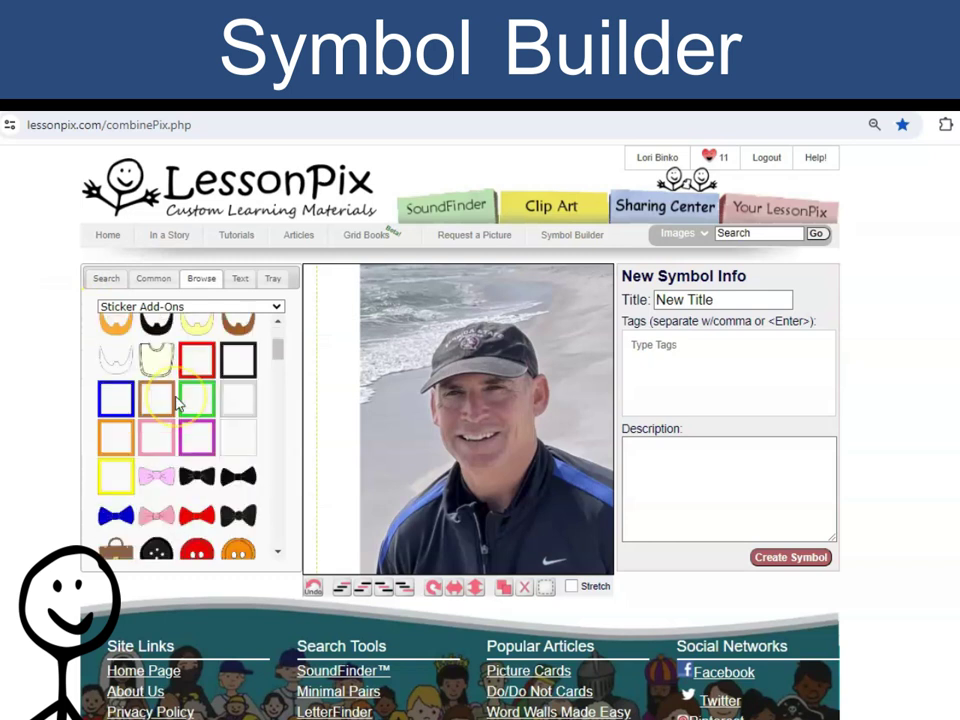
scroll(175, 404, "down", 2)
left_click(157, 402)
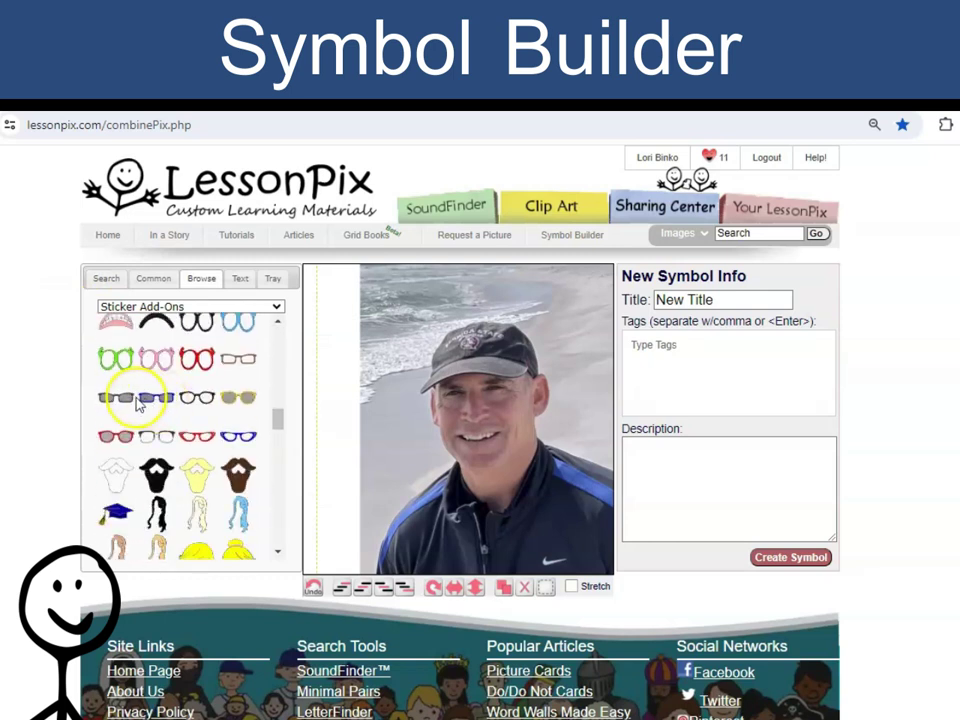
left_click_drag(392, 401, 471, 392)
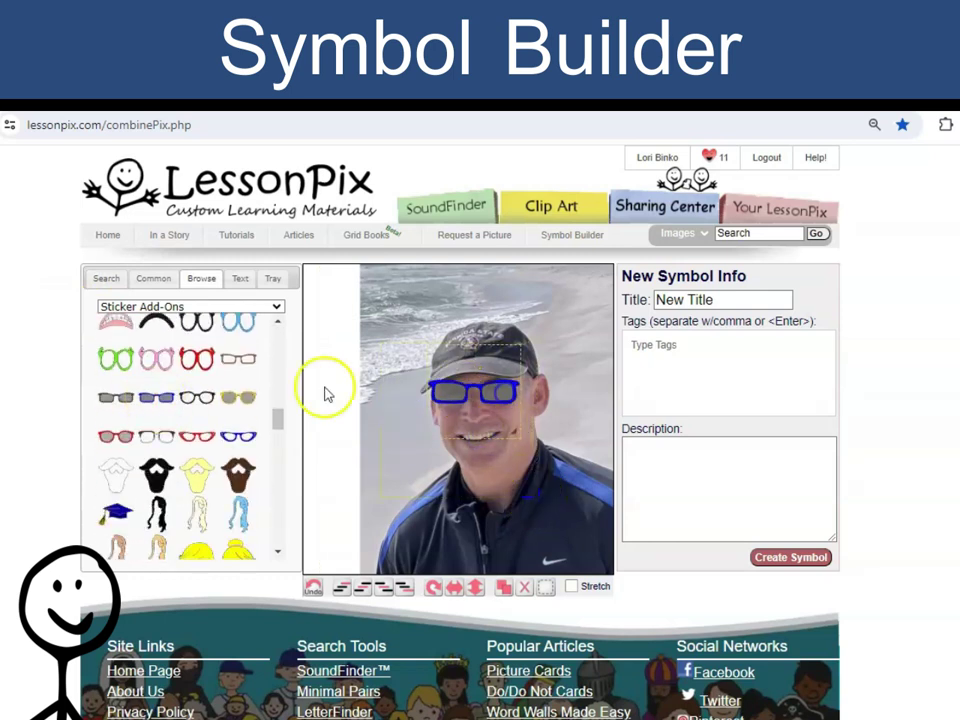
Add the black mustache sticker, shrink it, and place it on his upper lip
scroll(218, 441, "down", 3)
scroll(216, 440, "down", 6)
left_click(236, 438)
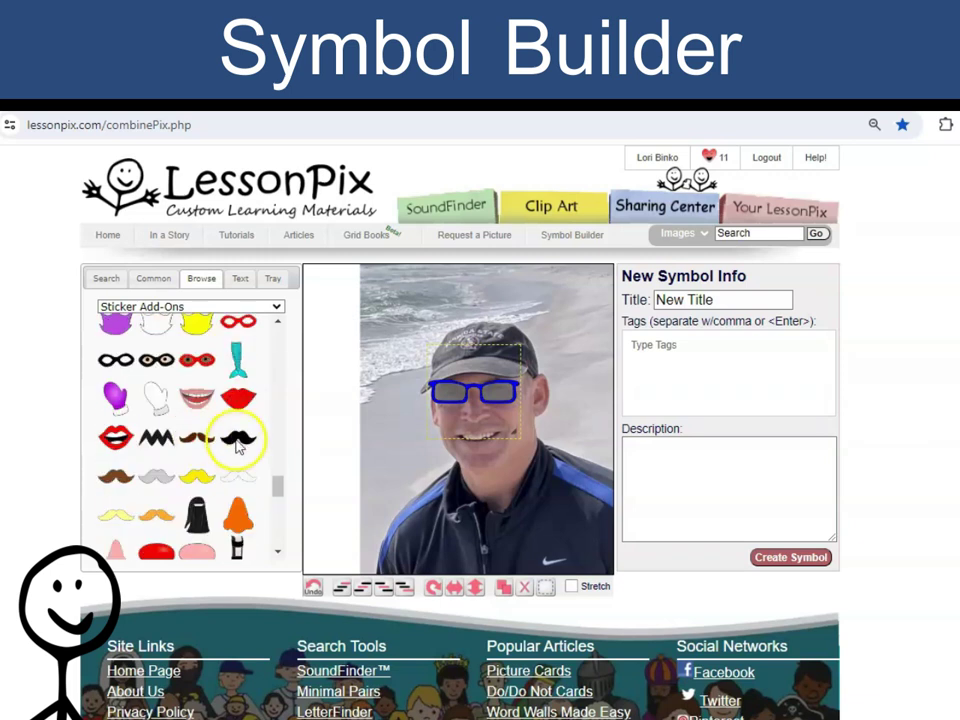
left_click_drag(427, 459, 488, 425)
left_click_drag(416, 381, 477, 438)
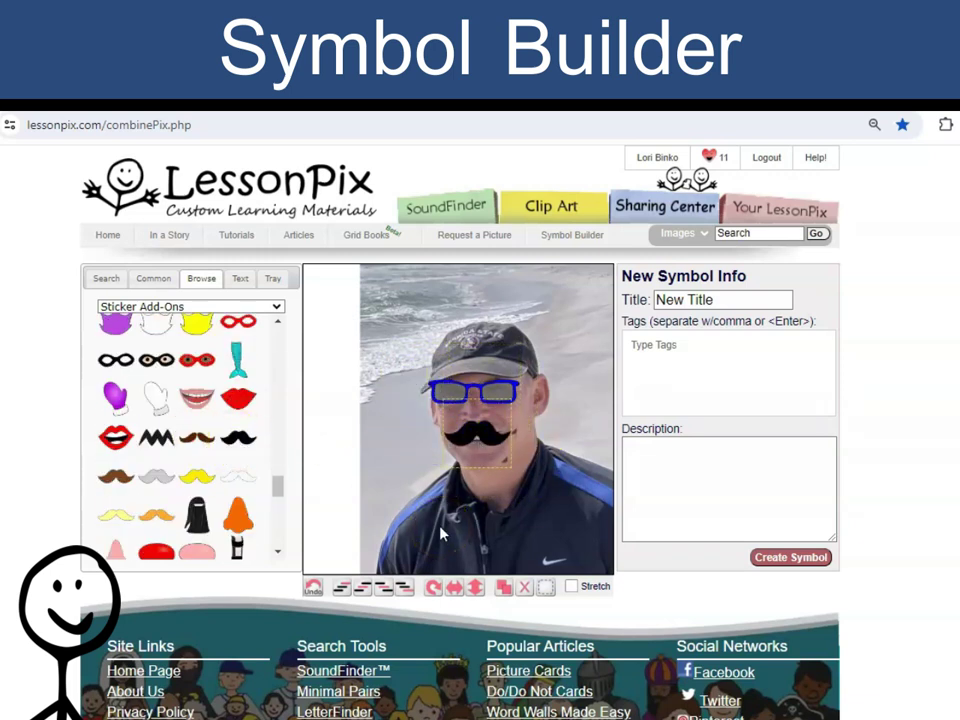
left_click(106, 279)
Add a gray rectangle, stretch it into a vertical band, and send it behind the photo
type("gray")
key("Return")
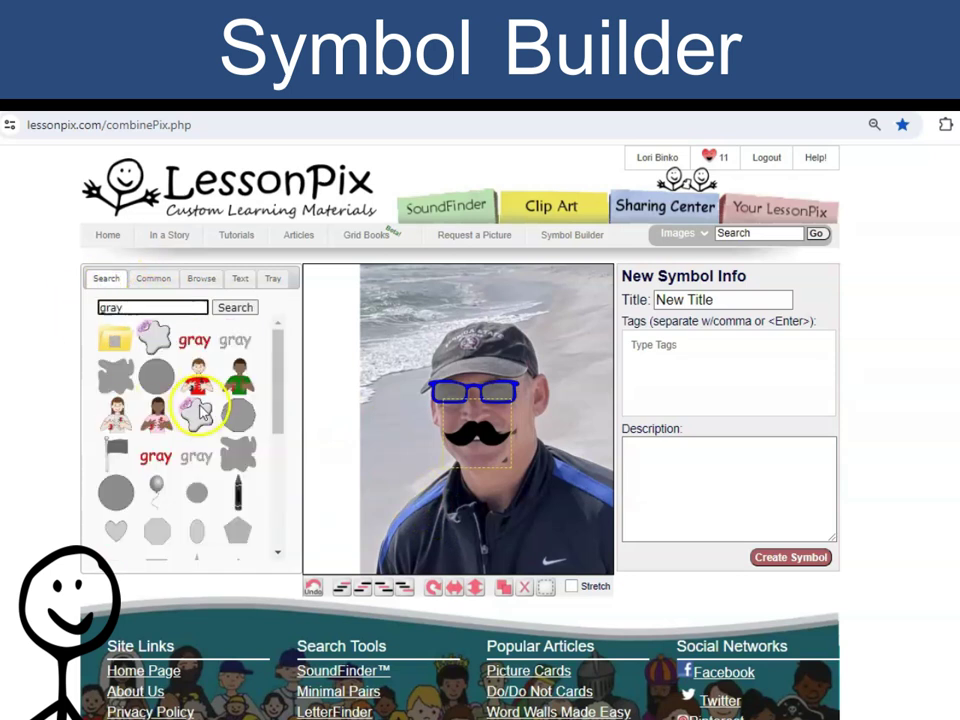
scroll(179, 414, "down", 4)
left_click(116, 398)
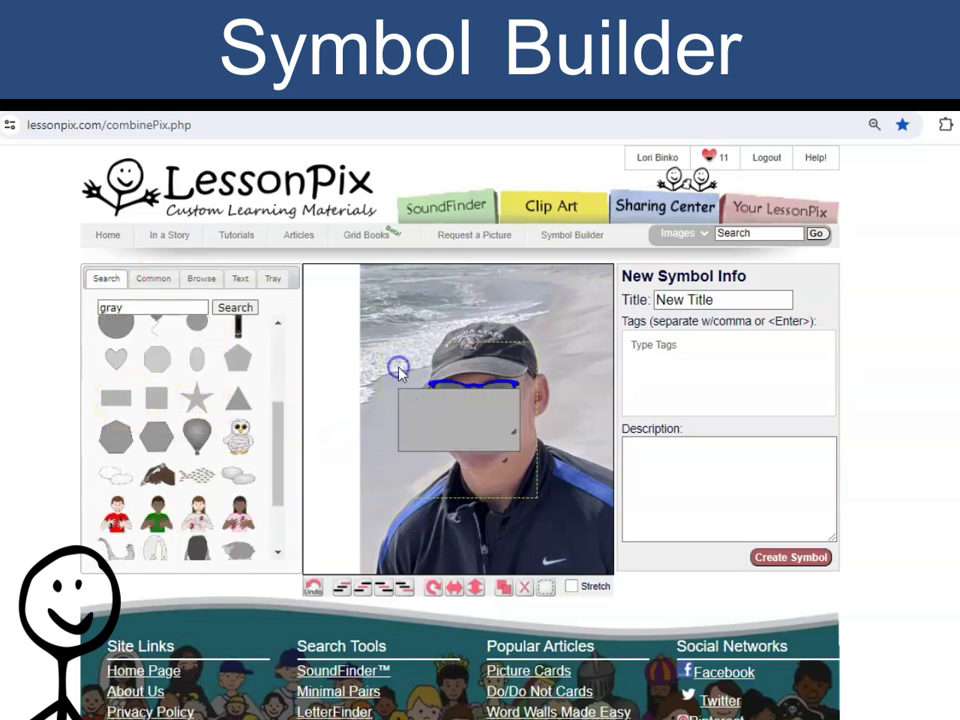
left_click(571, 586)
left_click_drag(513, 432, 705, 672)
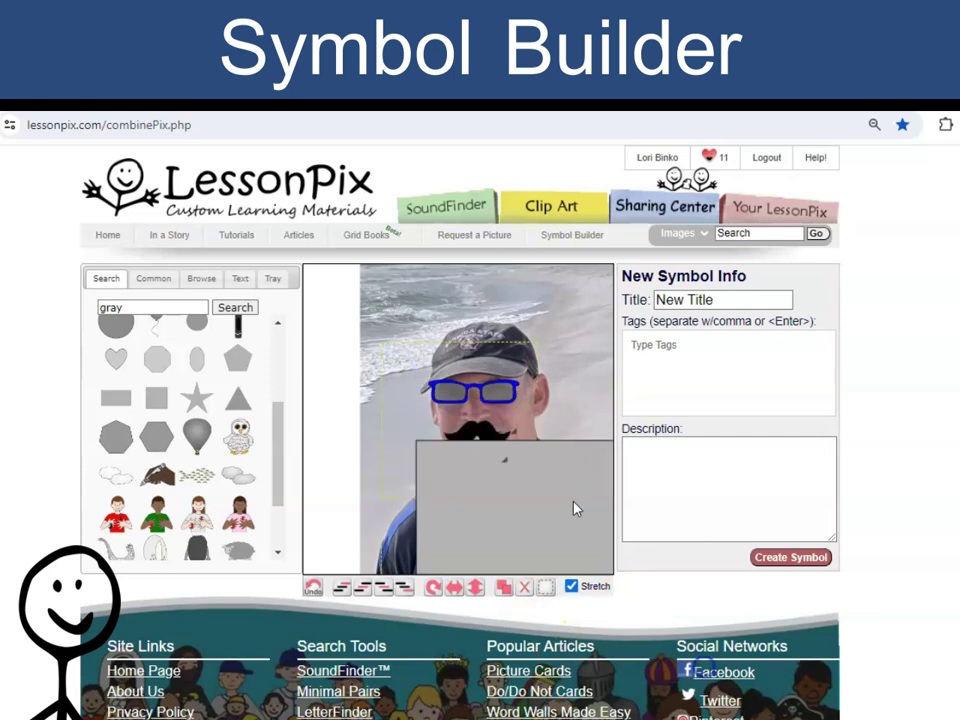
left_click_drag(376, 339, 237, 200)
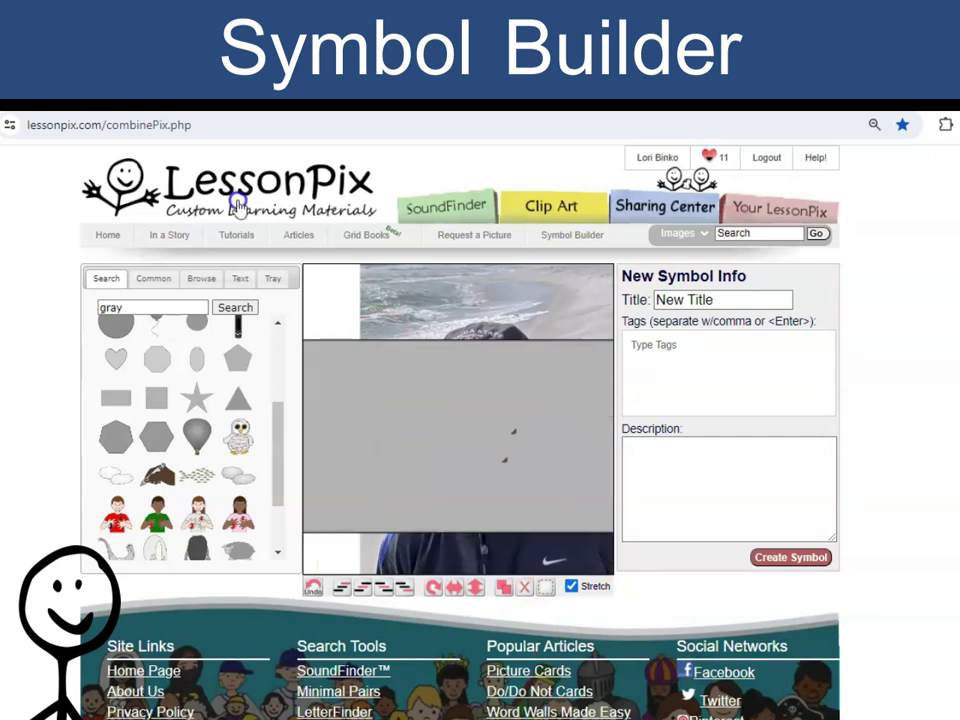
left_click(434, 589)
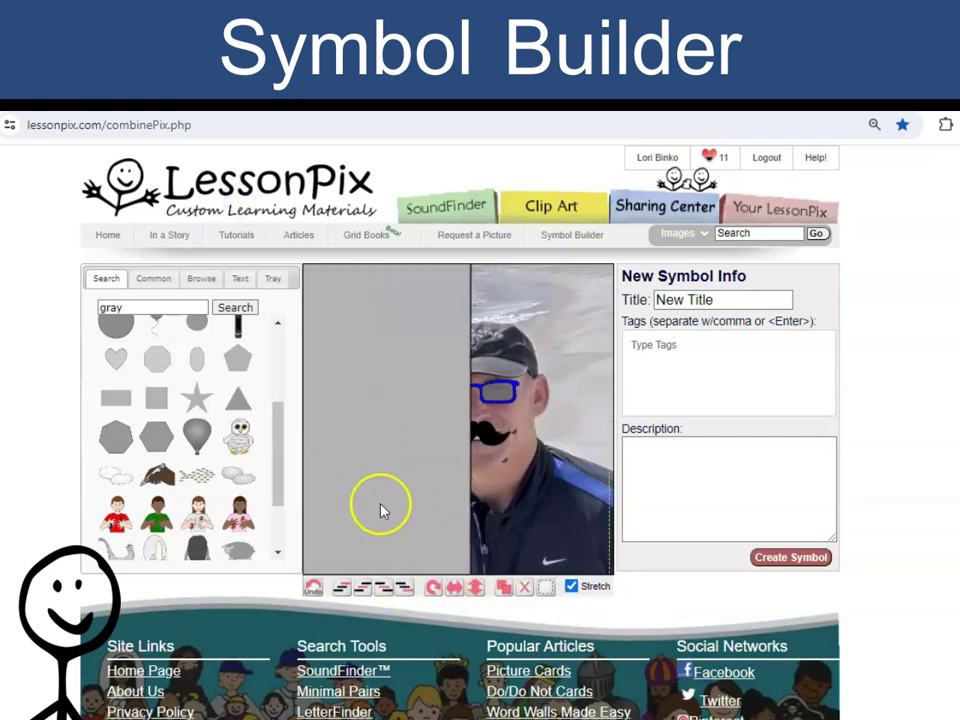
left_click(402, 587)
Place a speech bubble from Common at the upper left, make it taller, and fine-tune its position
left_click(148, 280)
scroll(180, 440, "down", 5)
left_click_drag(122, 446, 400, 380)
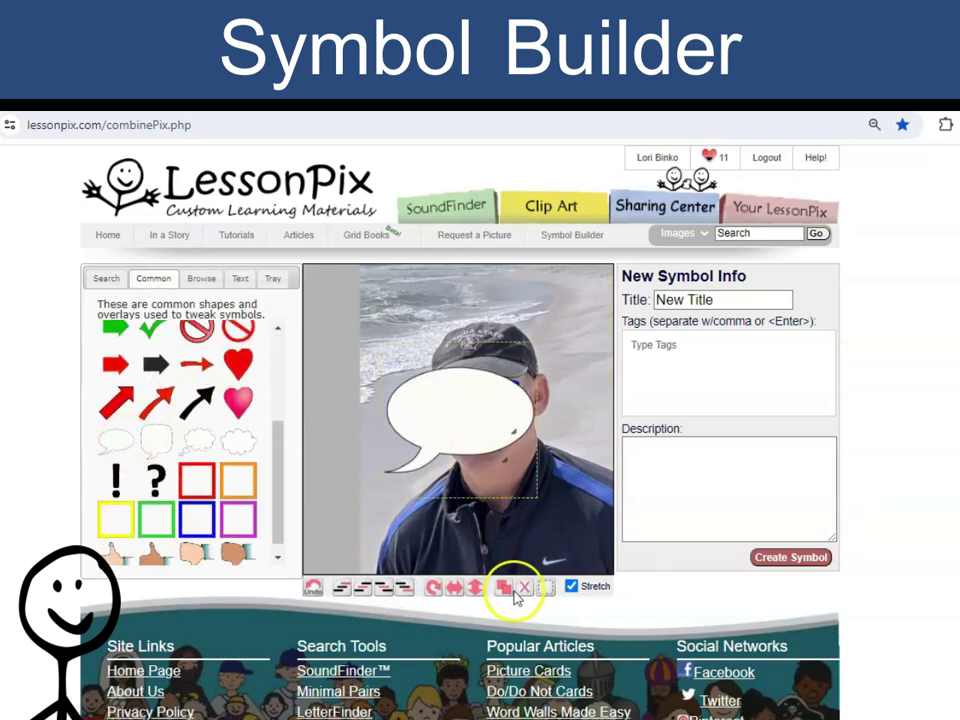
left_click_drag(448, 414, 362, 358)
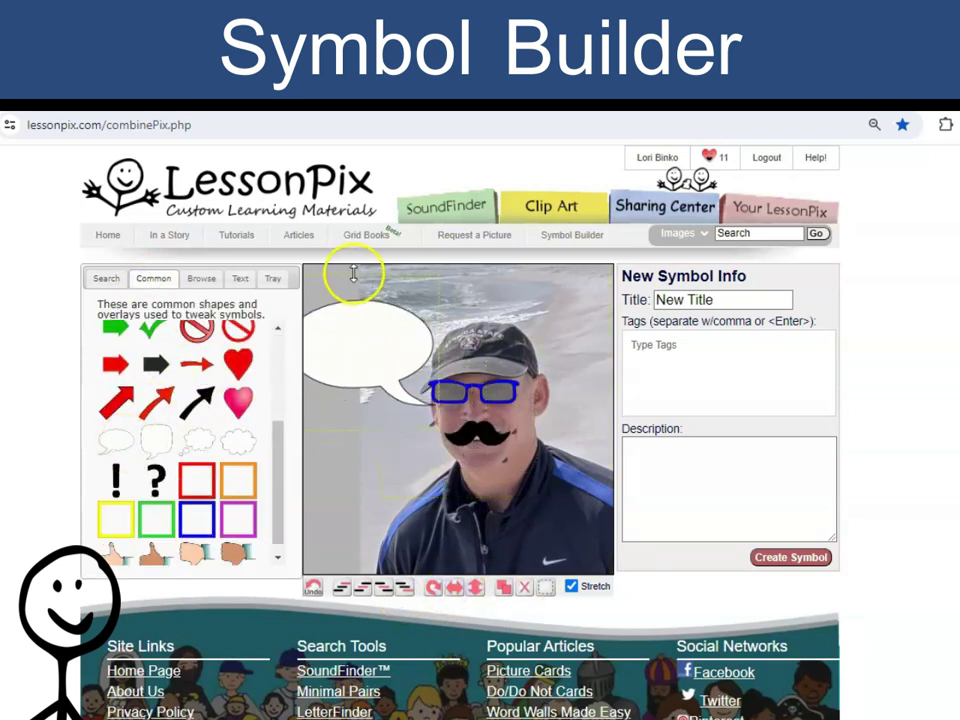
left_click_drag(353, 273, 355, 222)
left_click_drag(359, 320, 366, 355)
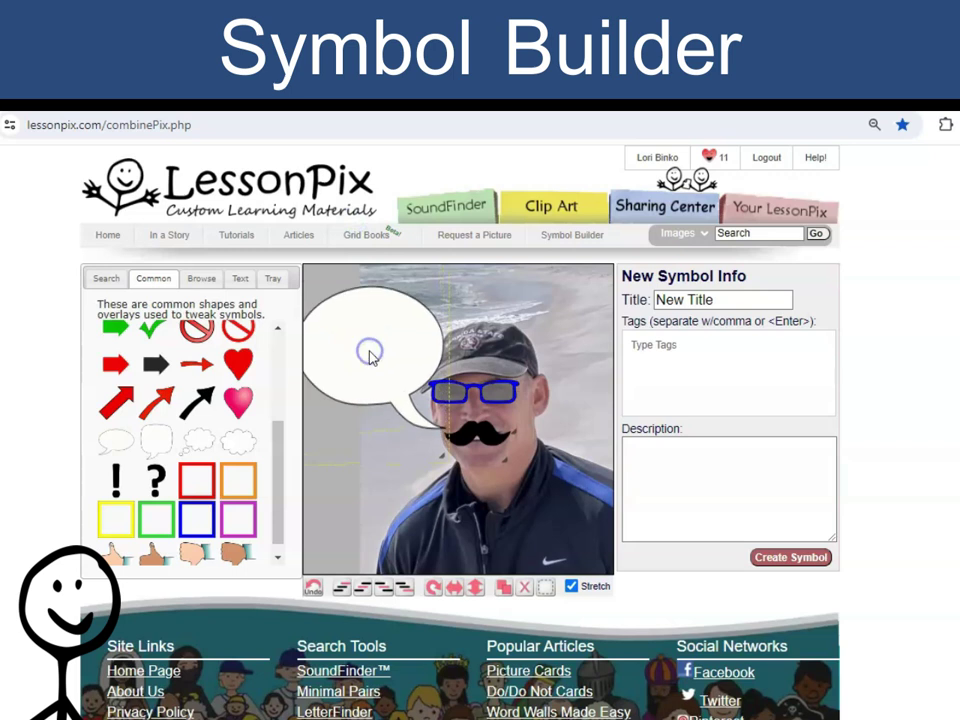
left_click_drag(343, 315, 347, 331)
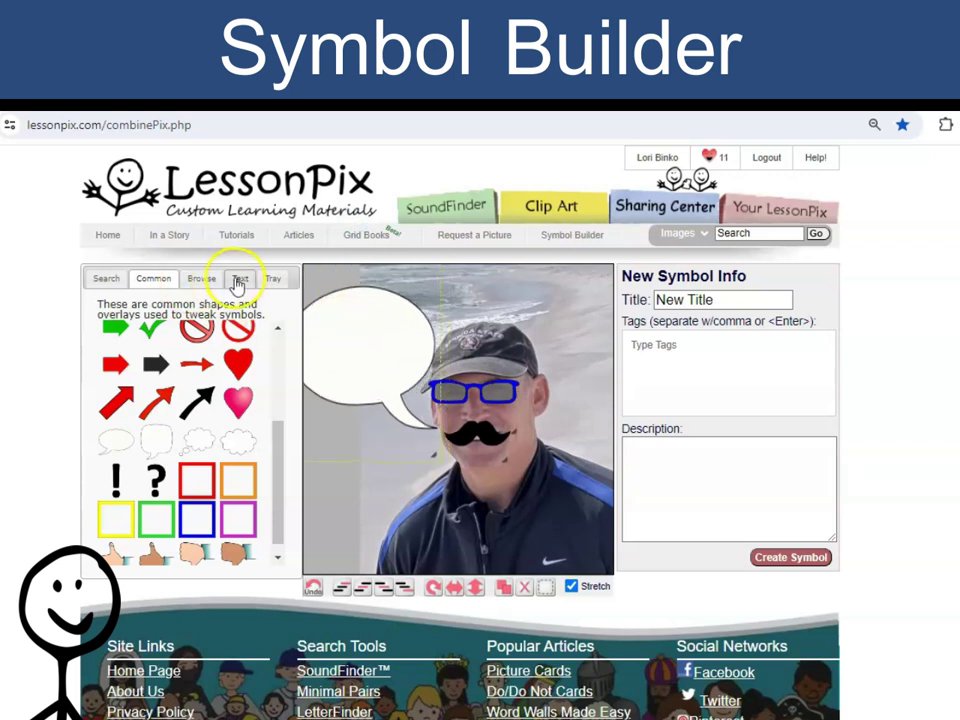
Add the text 'Guess who' and fit it inside the speech bubble
left_click(240, 278)
left_click(140, 350)
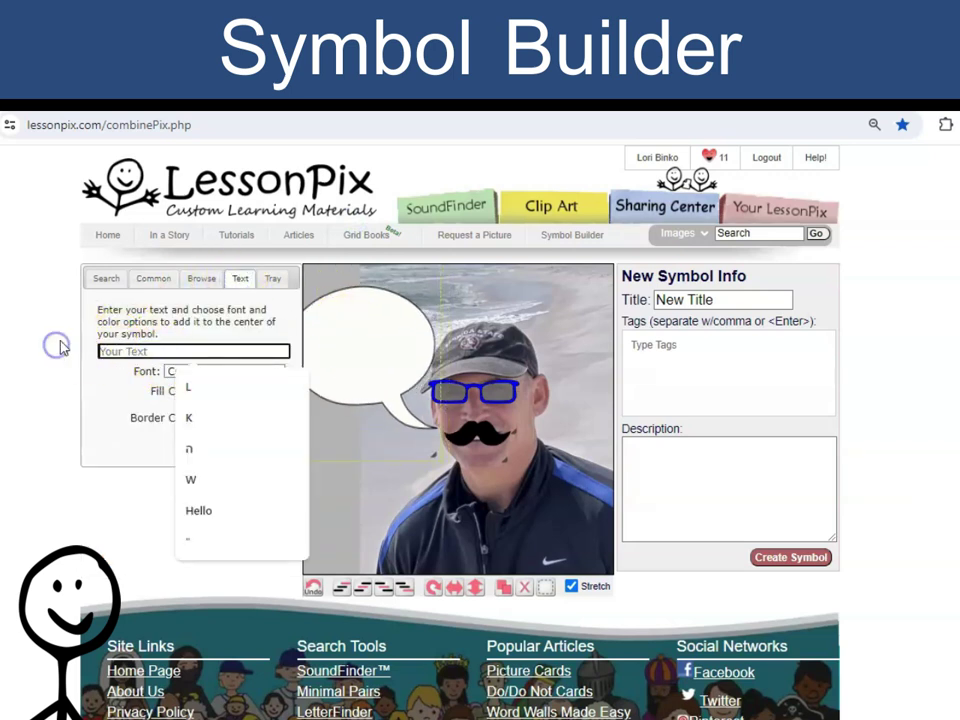
type("Guess who")
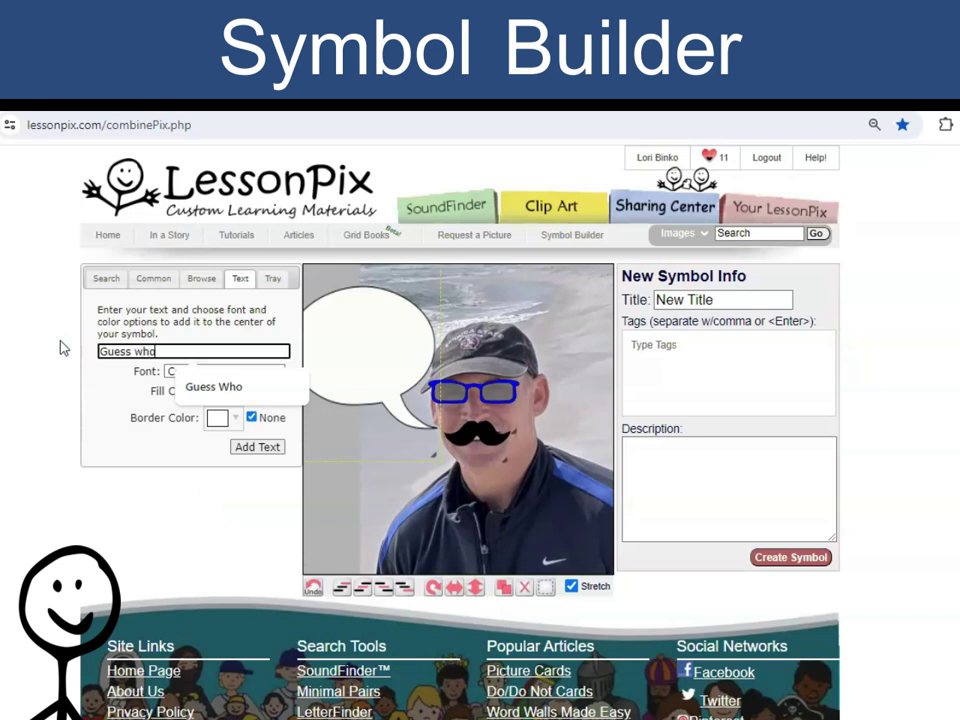
left_click(129, 446)
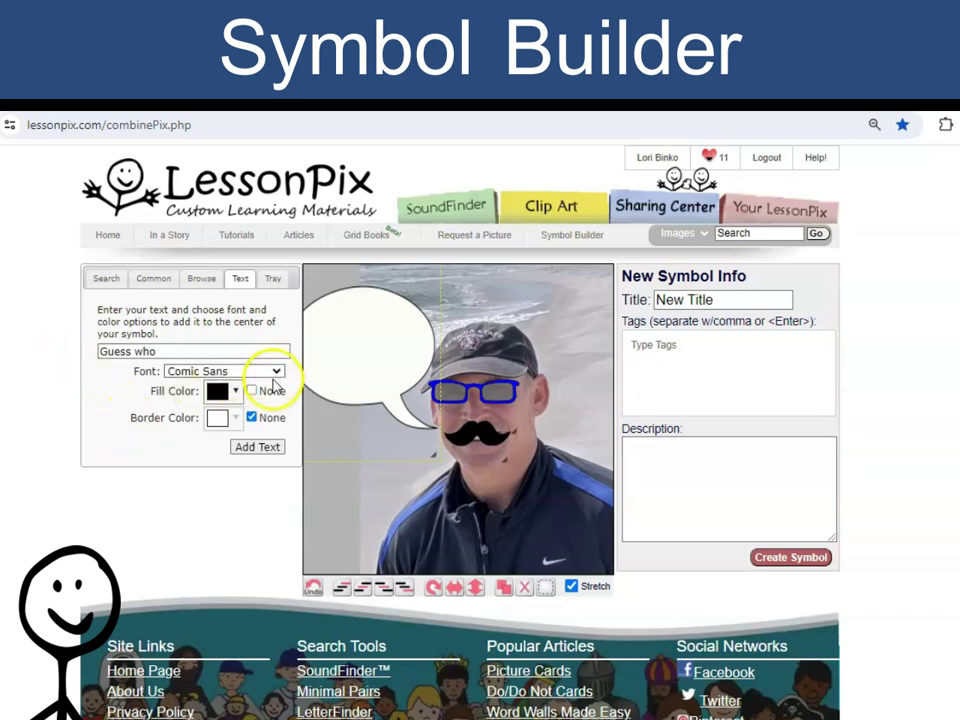
left_click(257, 447)
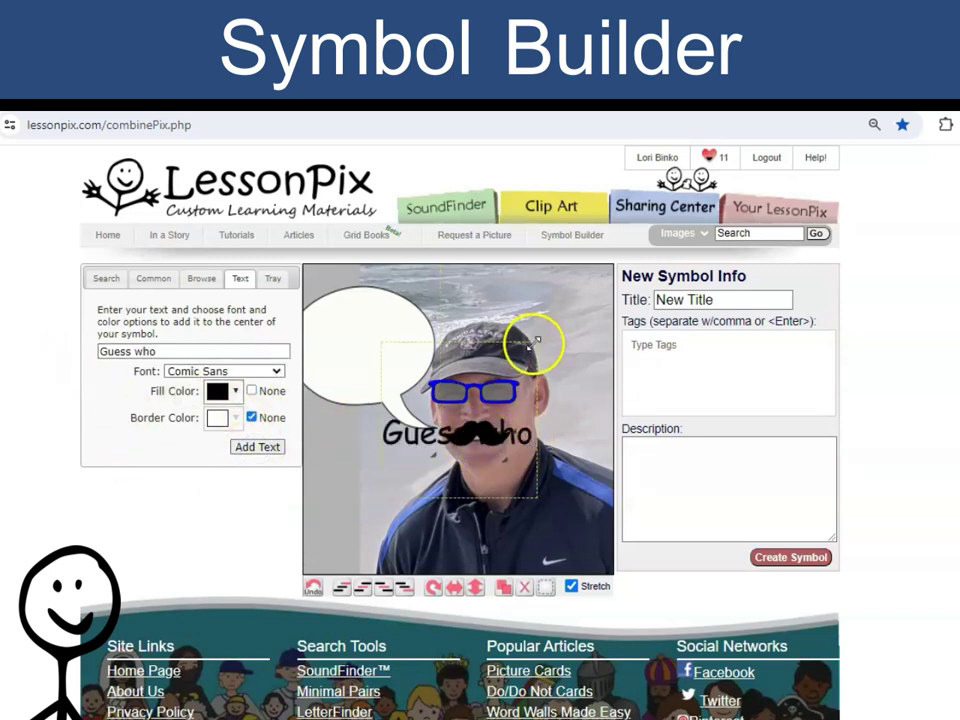
left_click_drag(414, 444, 336, 339)
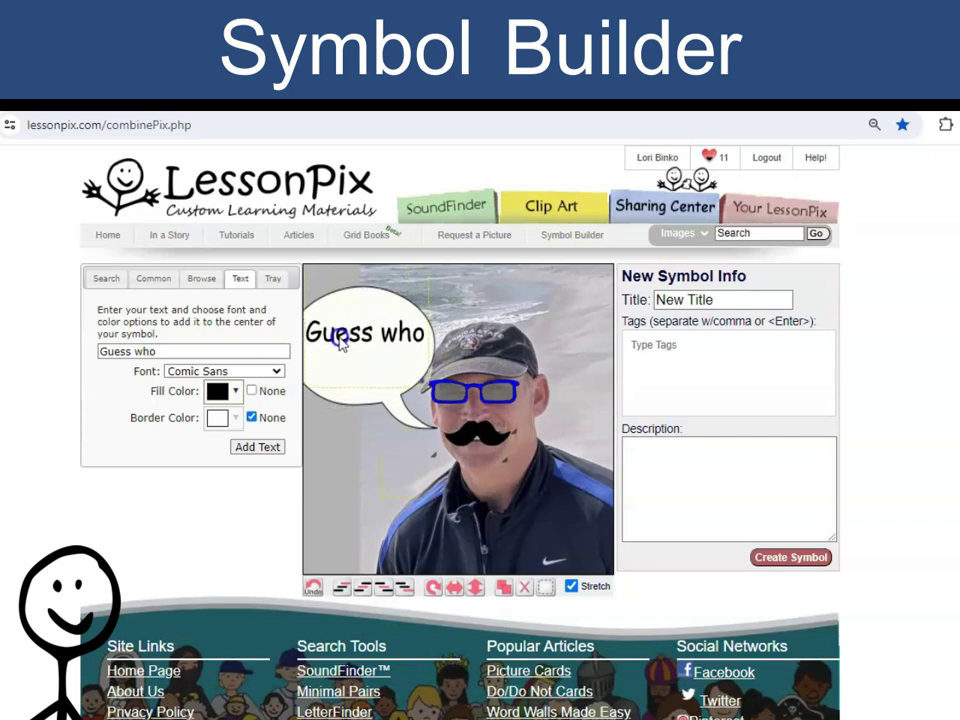
left_click_drag(157, 351, 97, 349)
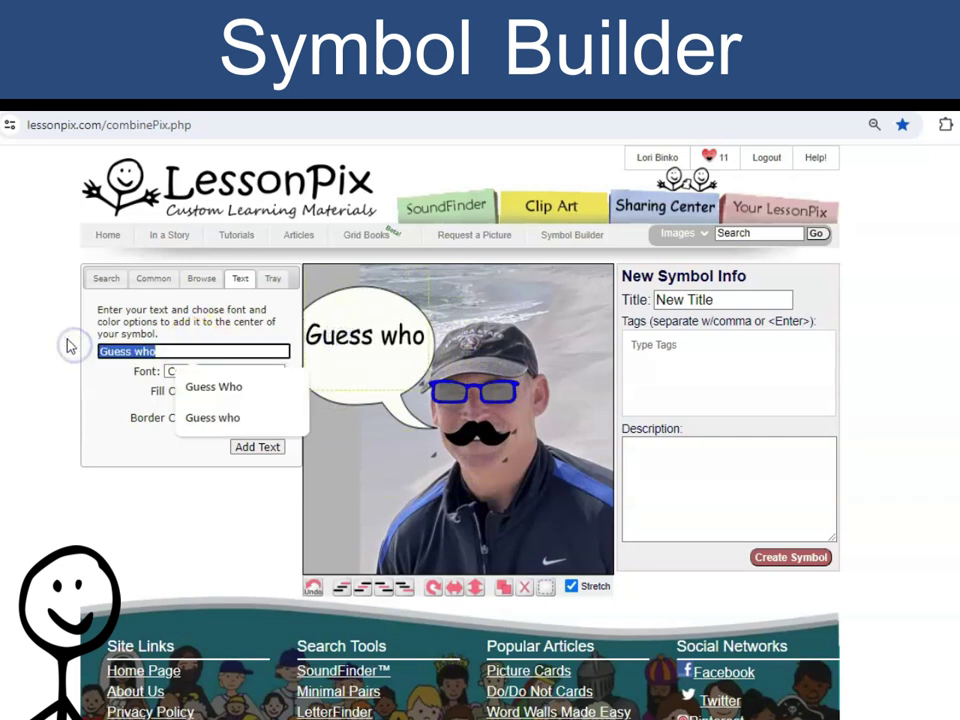
Add 'I am?', shrink it proportionally with Stretch unticked, and place it under 'Guess who'
type("I am?")
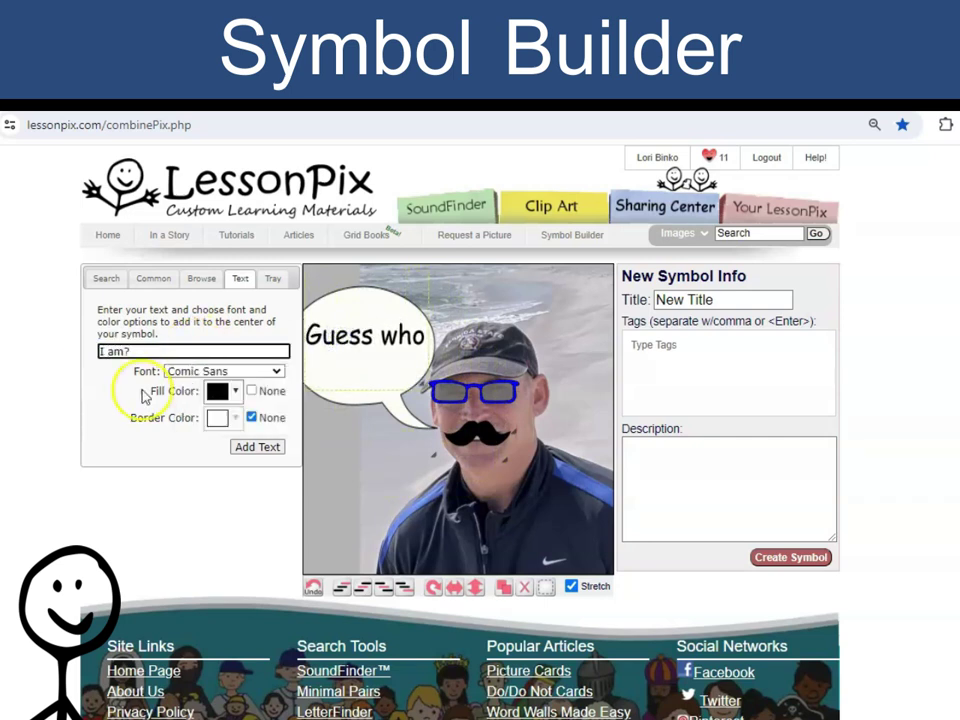
left_click(250, 446)
left_click_drag(531, 339, 459, 422)
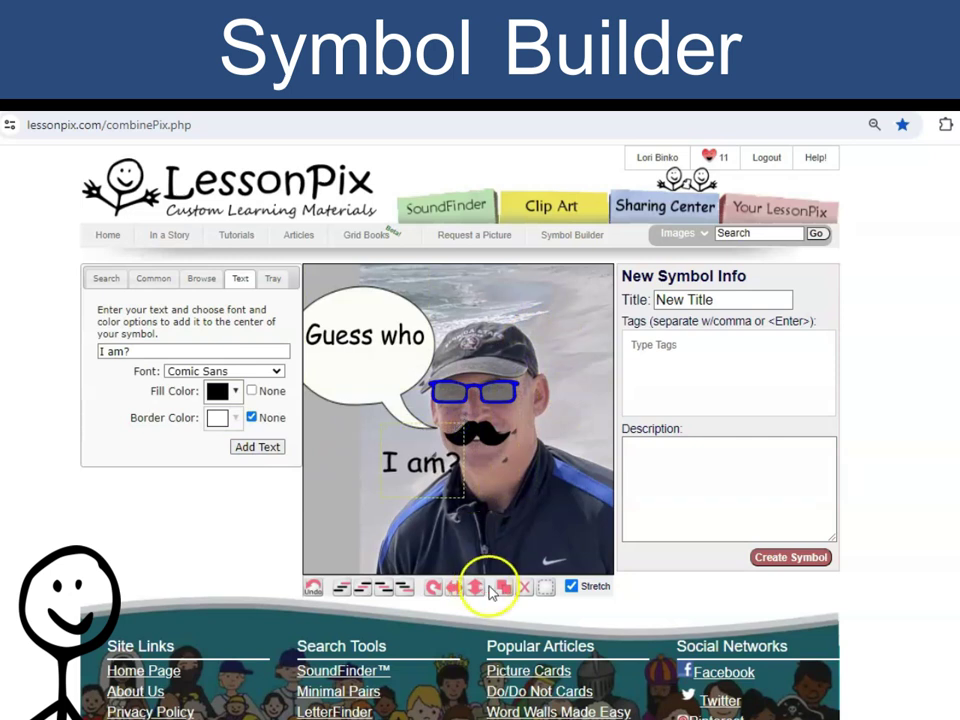
left_click(313, 587)
left_click(571, 586)
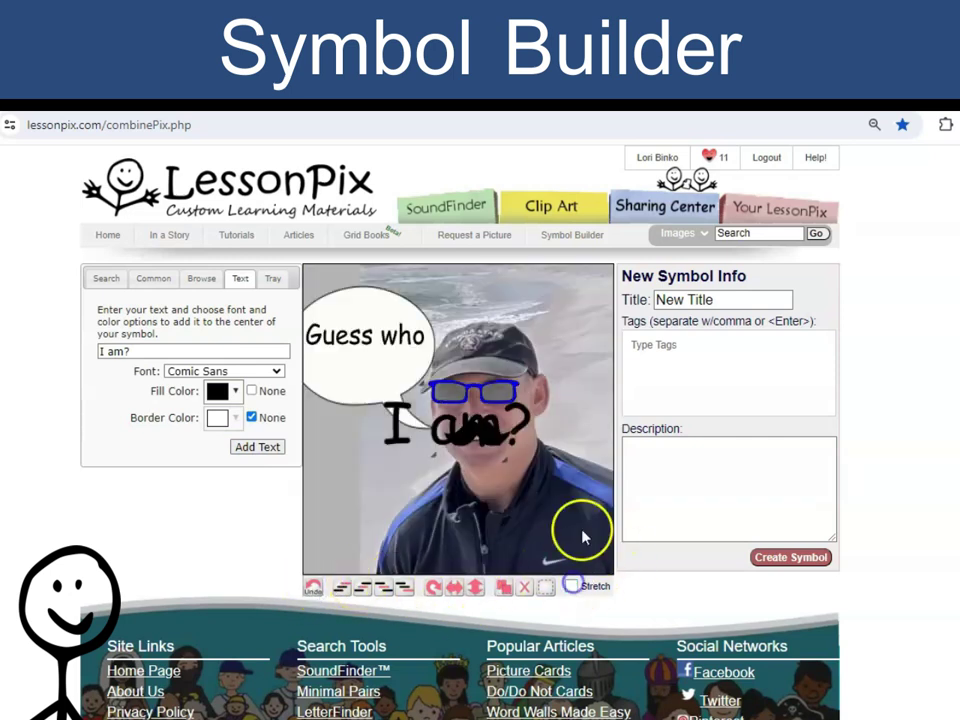
left_click_drag(536, 339, 449, 422)
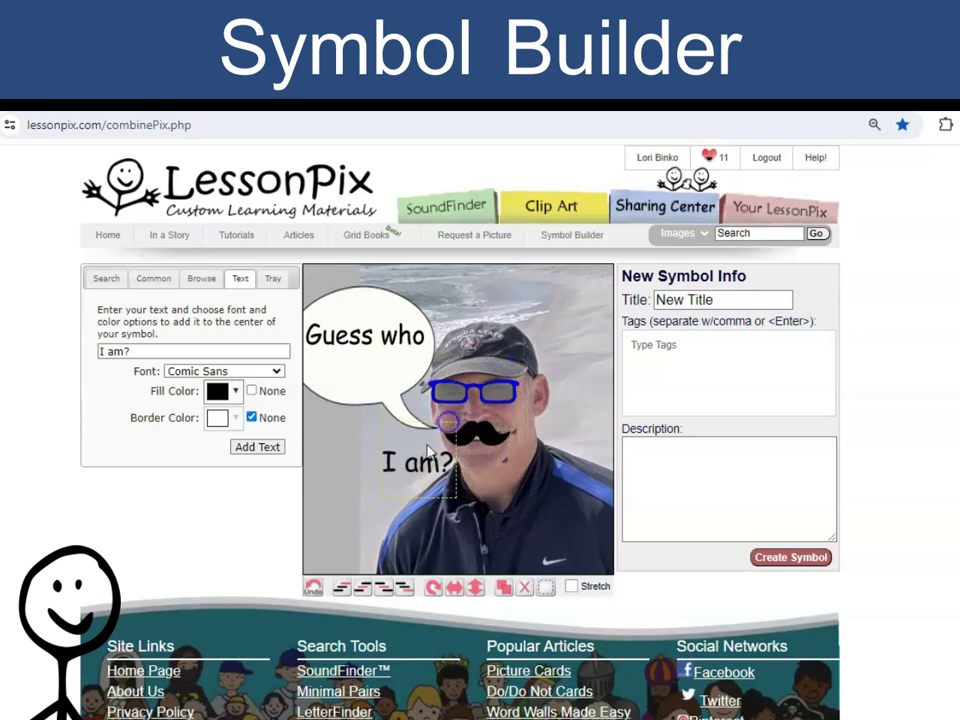
left_click_drag(427, 474, 370, 376)
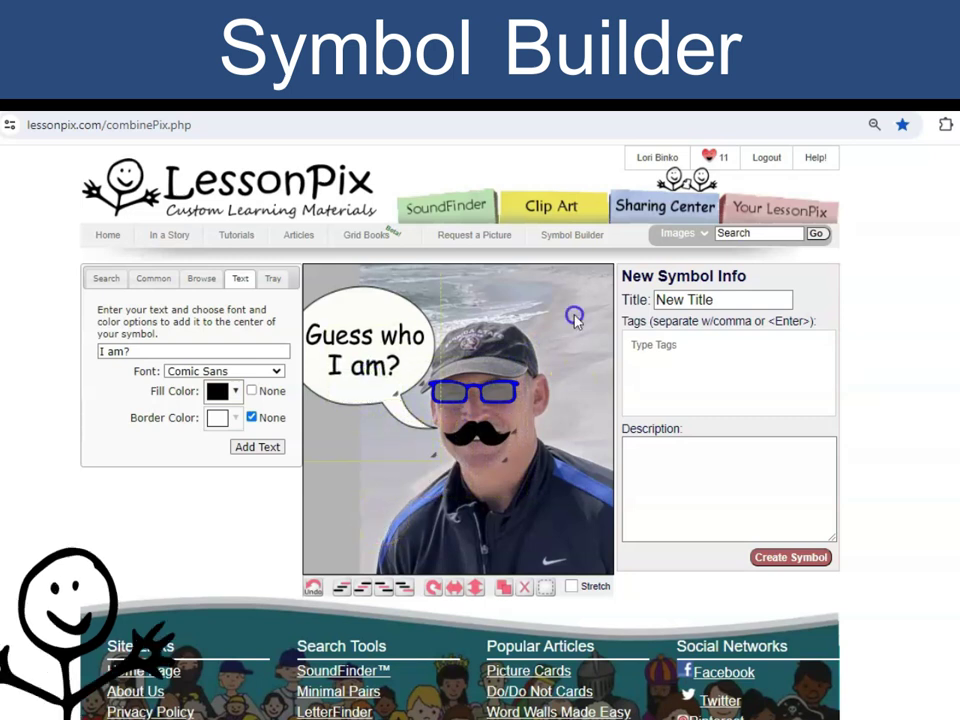
left_click_drag(729, 300, 634, 303)
Title the symbol 'Guess Who' and give it a tag
type("Guess W")
left_click(695, 343)
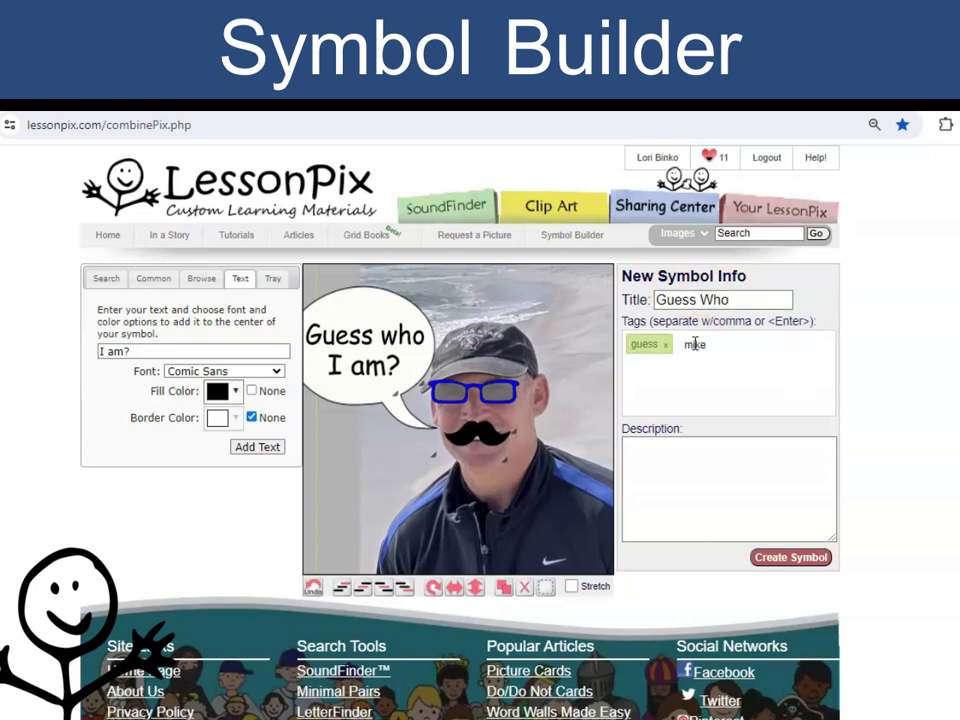
type("mike")
key("Return")
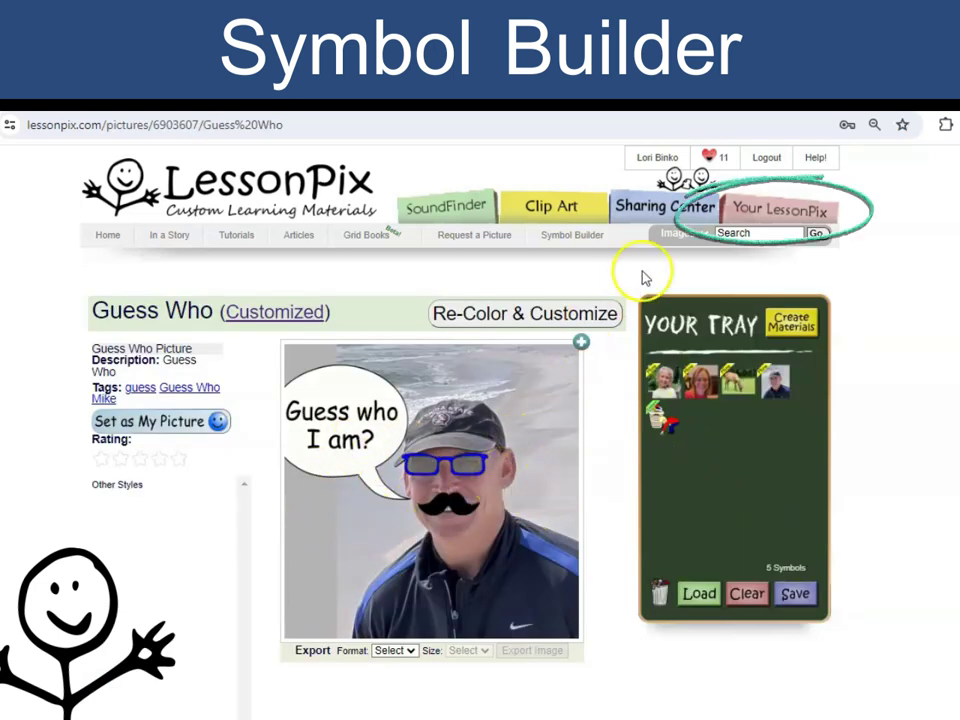
Find the new symbol among the custom symbols on the Your LessonPix dashboard
left_click(754, 207)
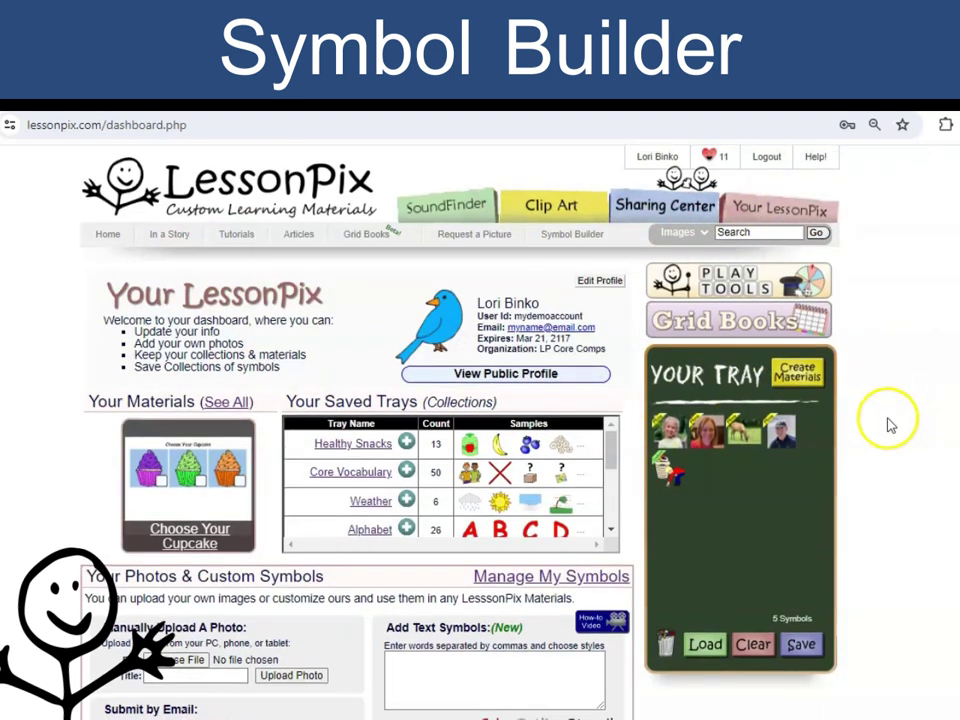
scroll(885, 424, "down", 4)
scroll(885, 427, "down", 3)
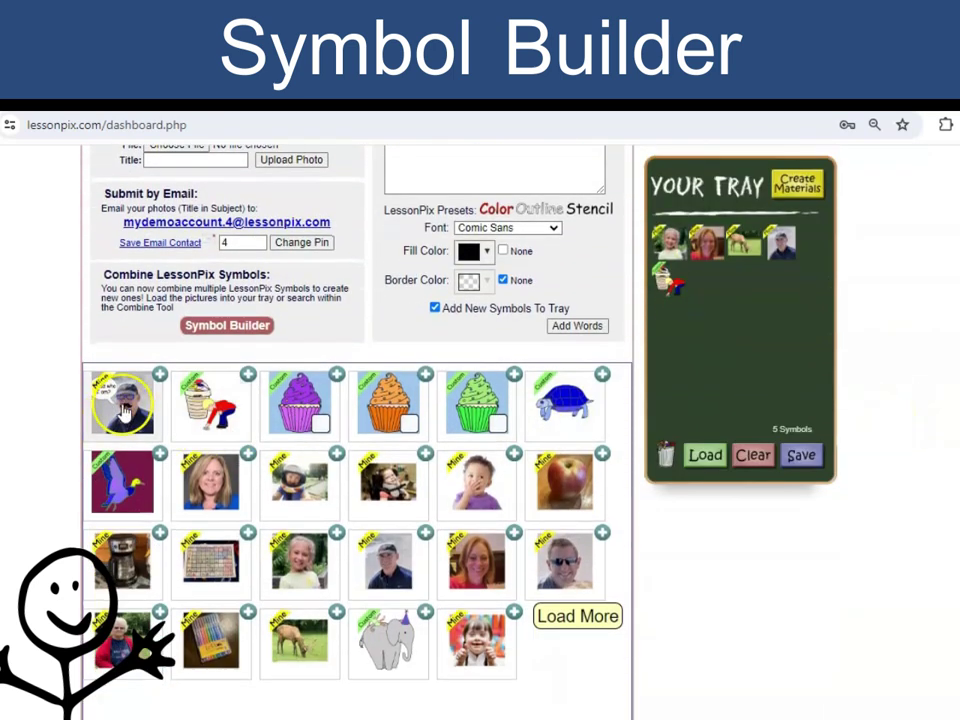